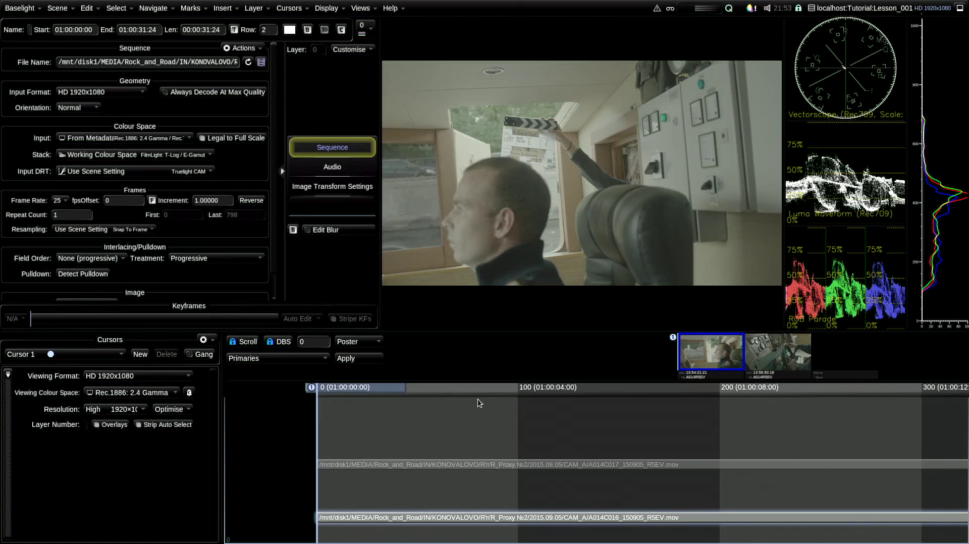
- Scrub the cursor to frame 61 and back to the start, and review its available viewing formats
drag(356, 391, 441, 392)
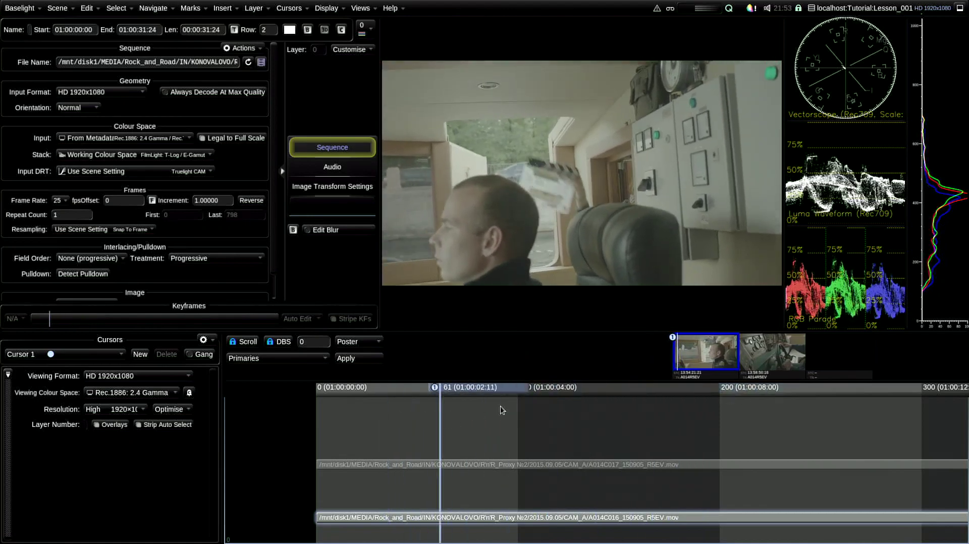
key(Home)
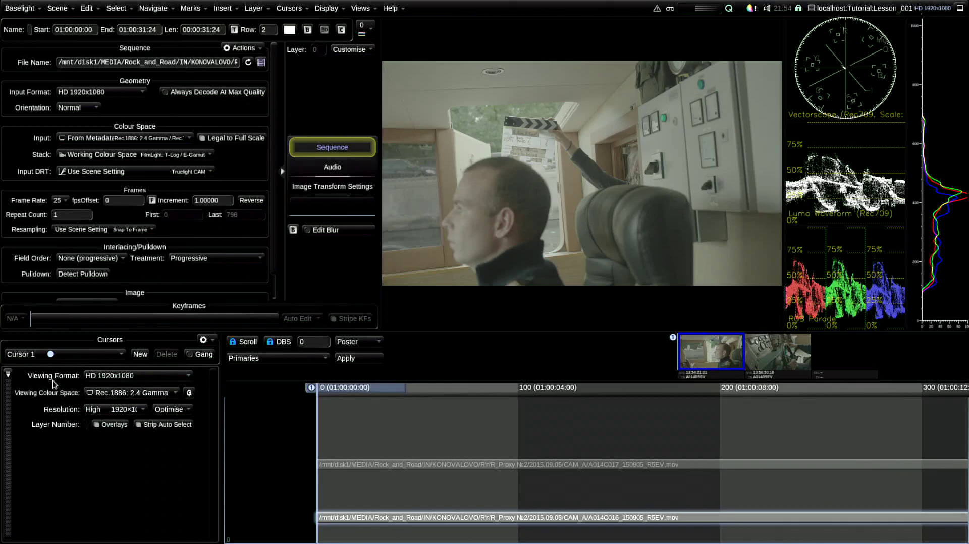
click(115, 381)
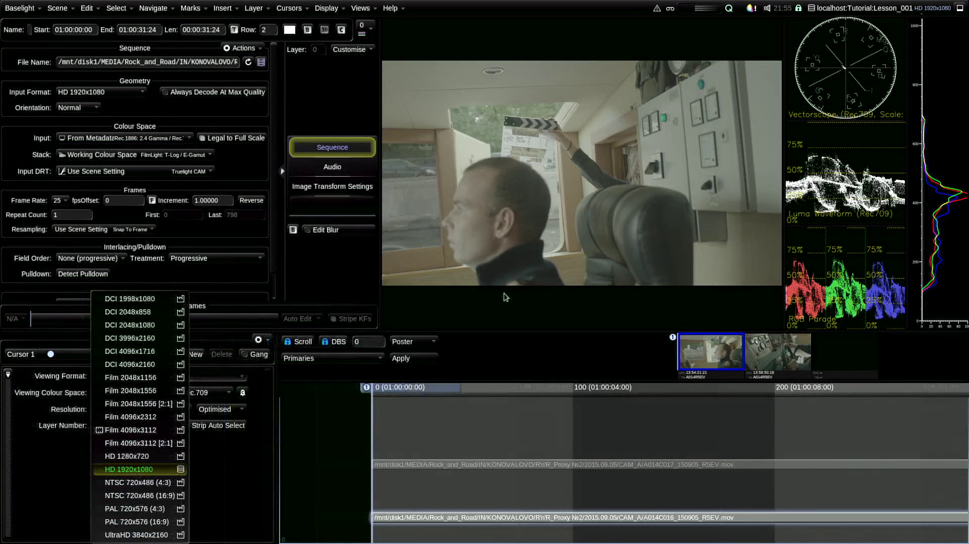
click(220, 485)
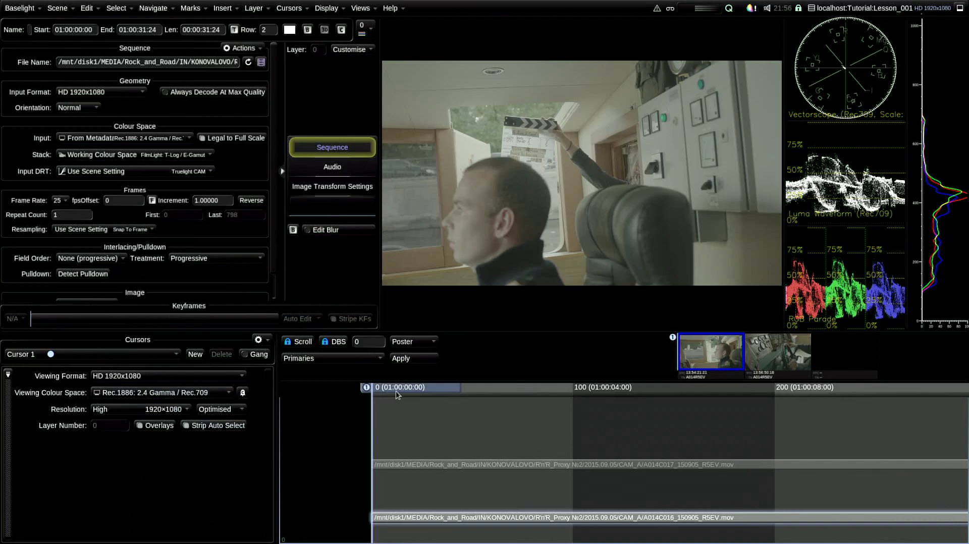
- Enlarge the timeline area slightly by moving the boundary between it and the shot thumbnails upward
mouse_move(394, 389)
mouse_down()
mouse_move(448, 389)
mouse_move(374, 392)
mouse_move(382, 395)
mouse_up()
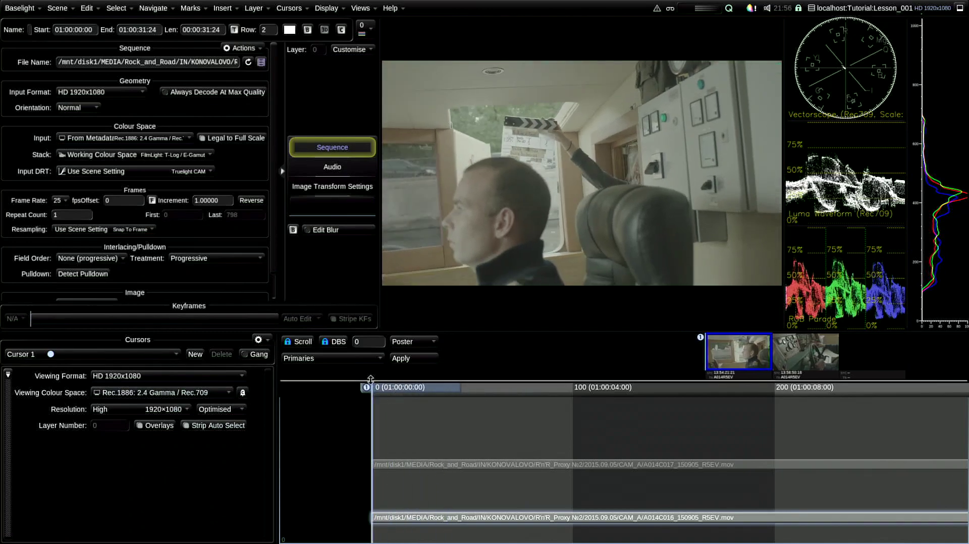
drag(427, 382, 427, 374)
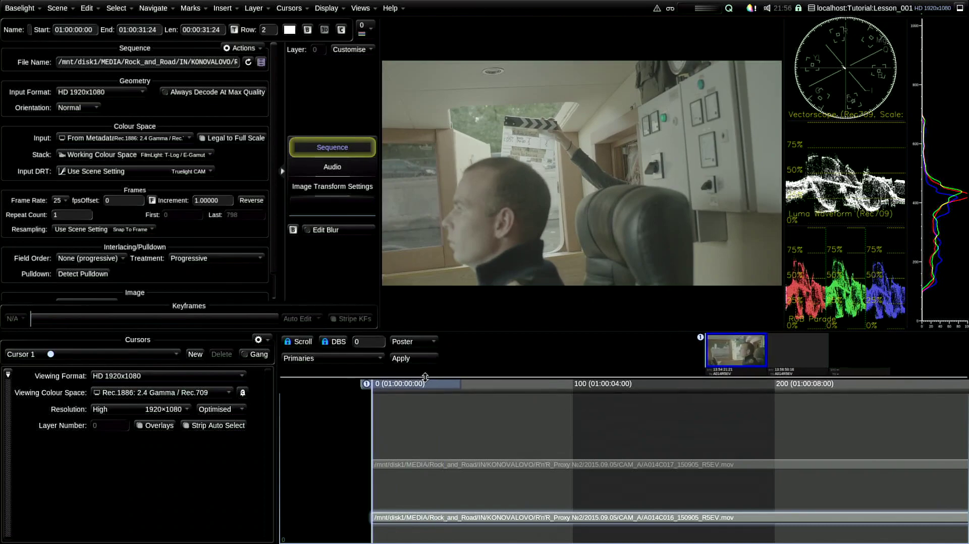
click(394, 386)
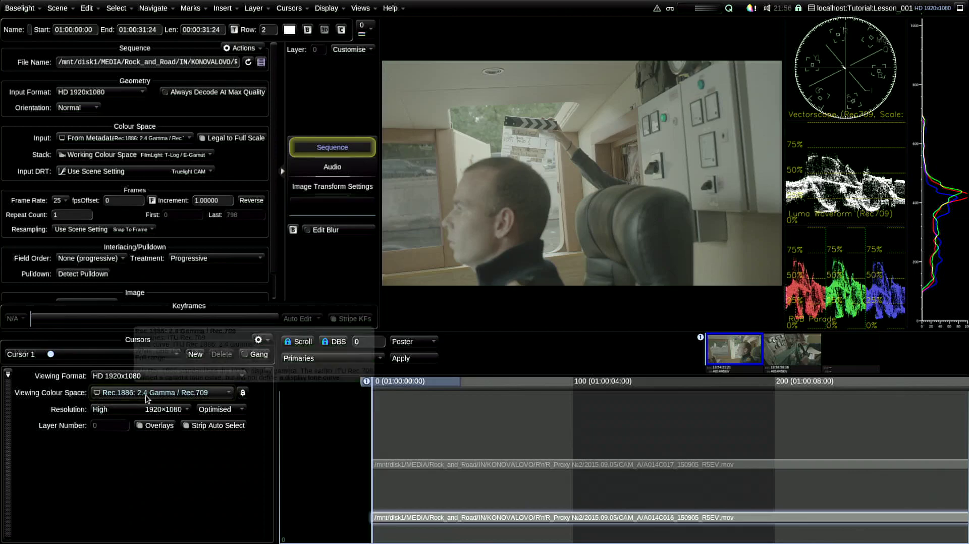
- Review the description of the viewing colour space and the list of available scene-referred and display-referred colour spaces
mouse_move(147, 399)
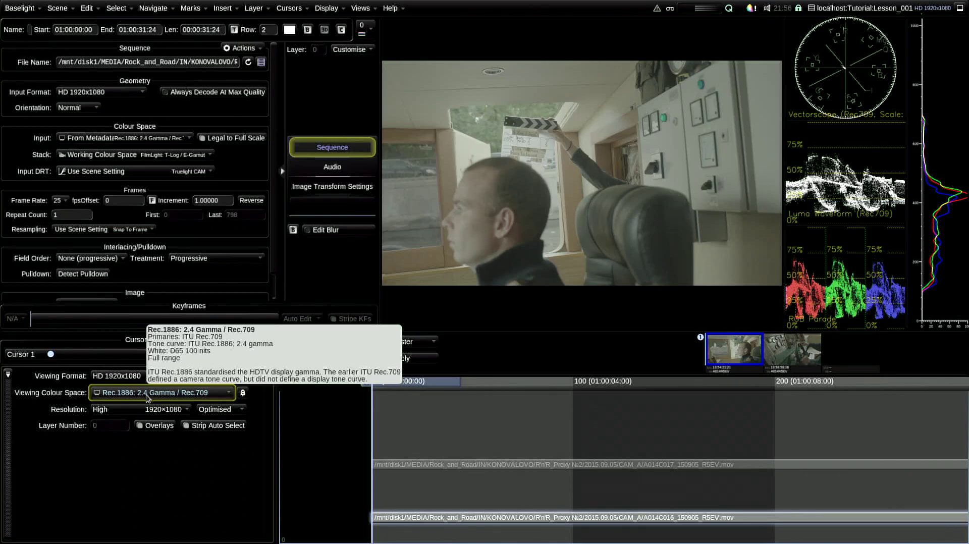
click(146, 394)
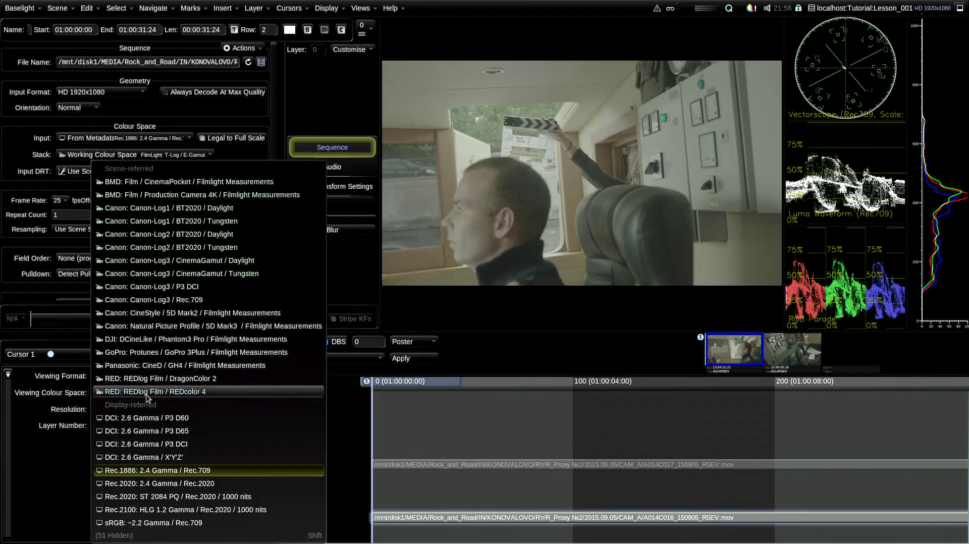
click(66, 482)
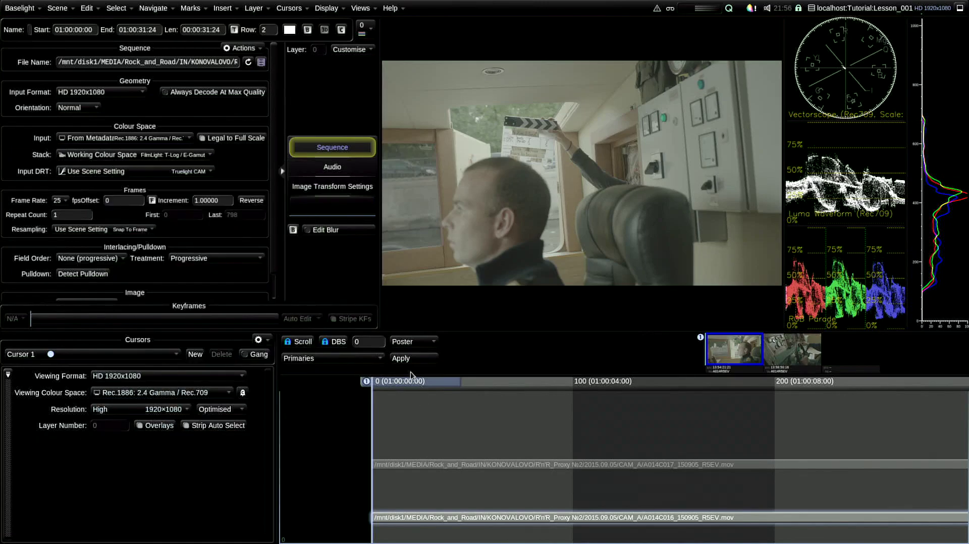
- Switch the selection between the A014C016 and A014C017 strips on the timeline, ending on A014C017
click(435, 518)
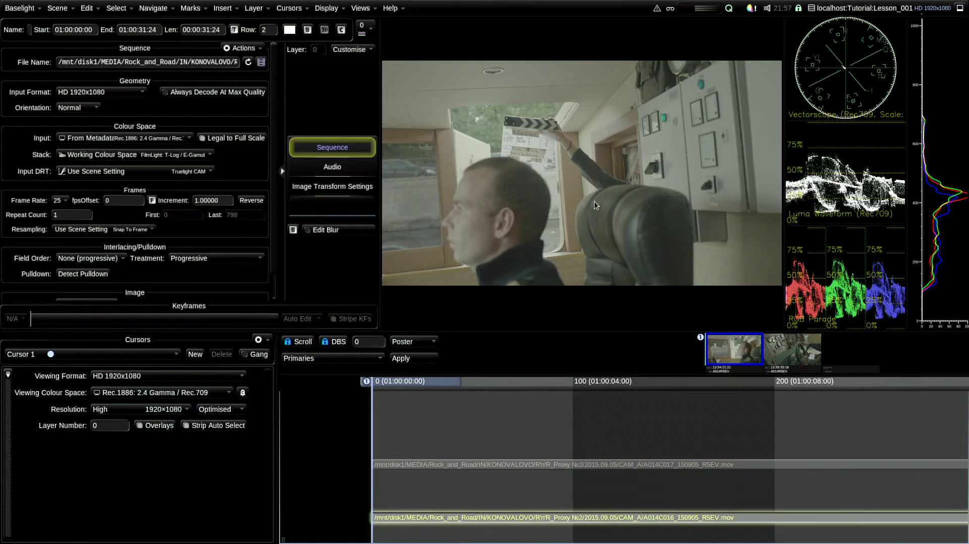
click(454, 465)
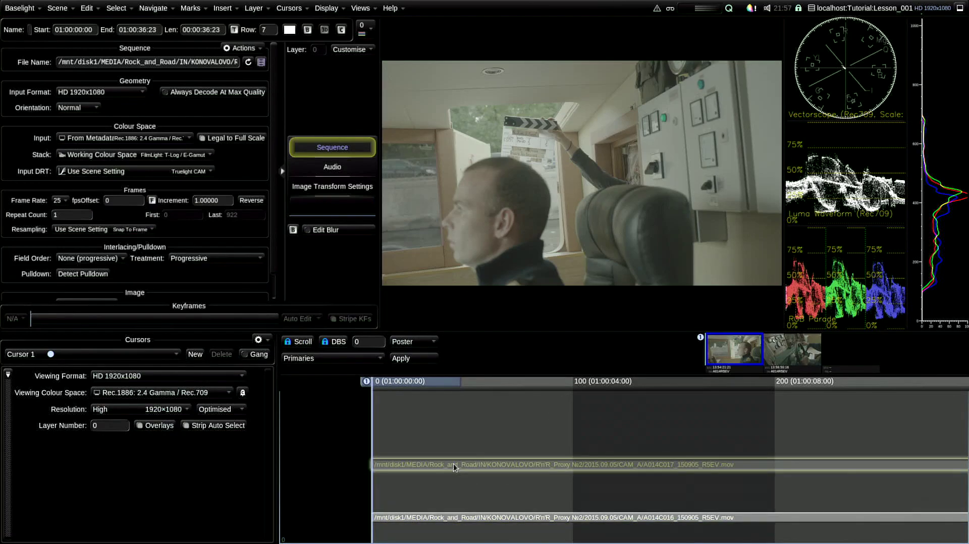
click(456, 520)
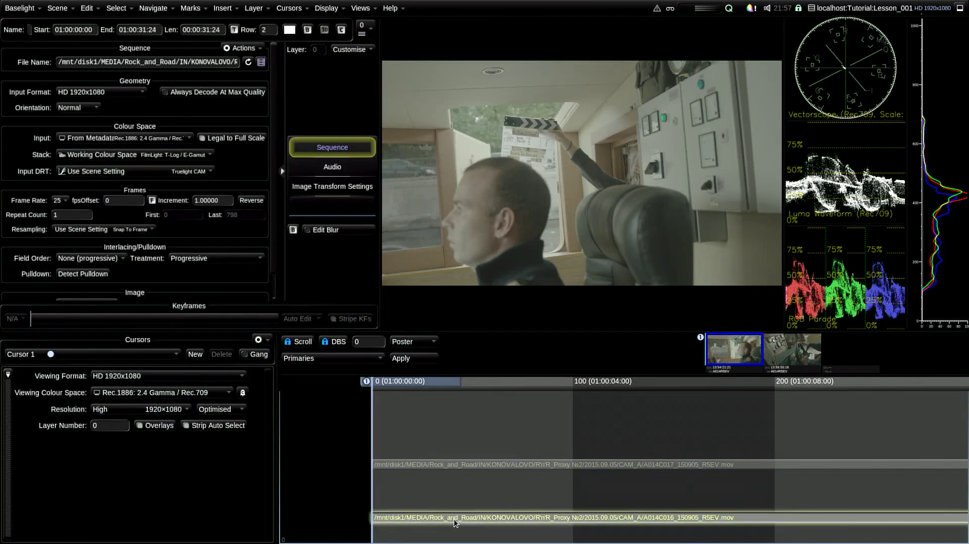
click(428, 463)
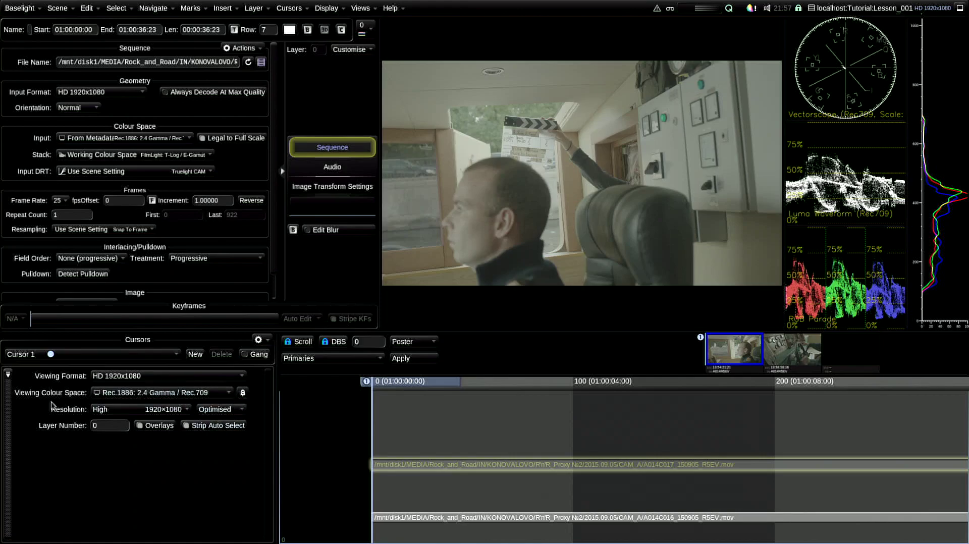
- Review the available resolution levels and decode quality options for Cursor 1
click(187, 411)
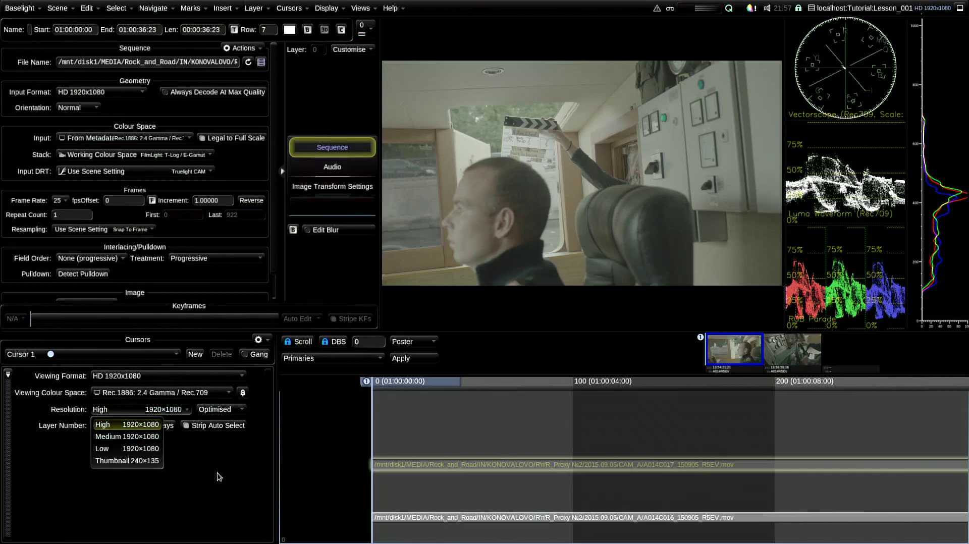
click(235, 445)
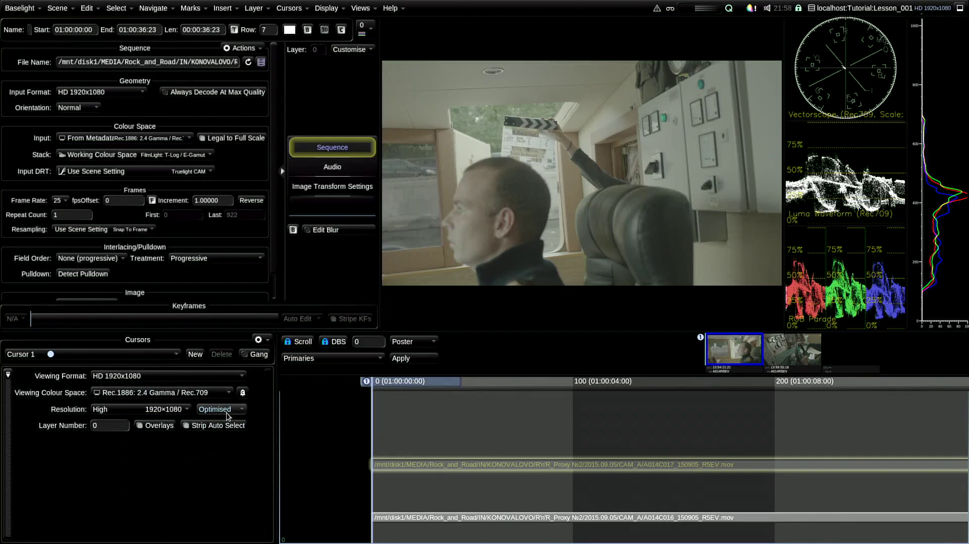
click(228, 417)
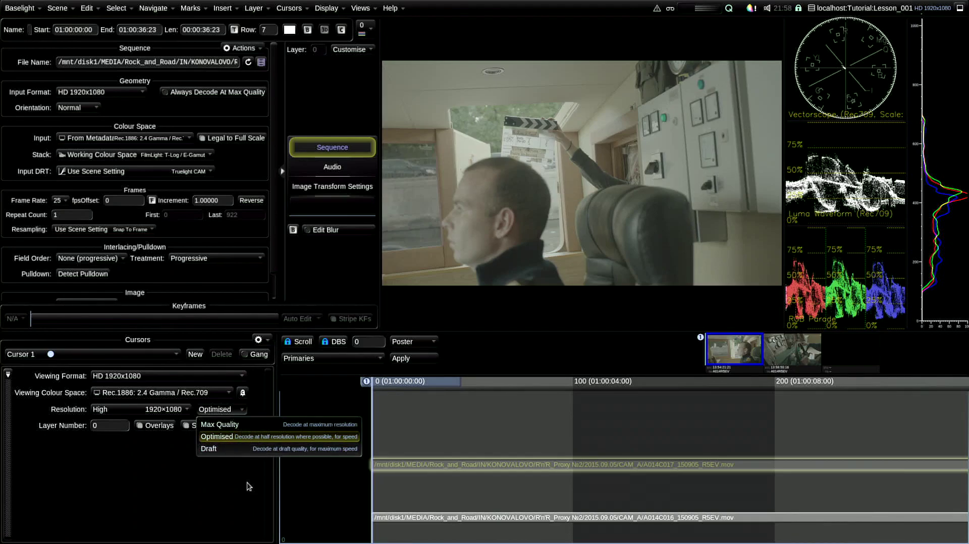
click(232, 496)
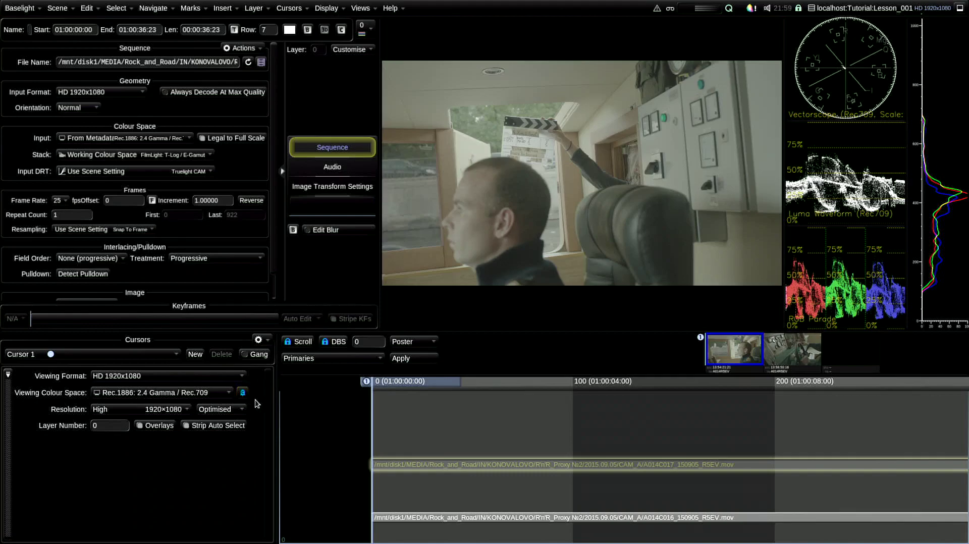
- Add the Mask control to the Cursor 1 settings and apply a 2.39:1 mask to the image
click(8, 374)
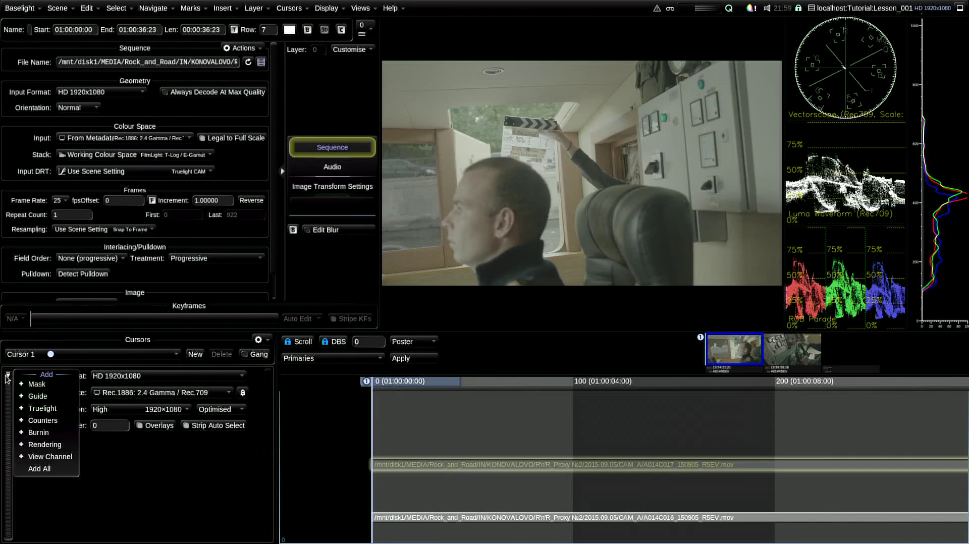
click(31, 385)
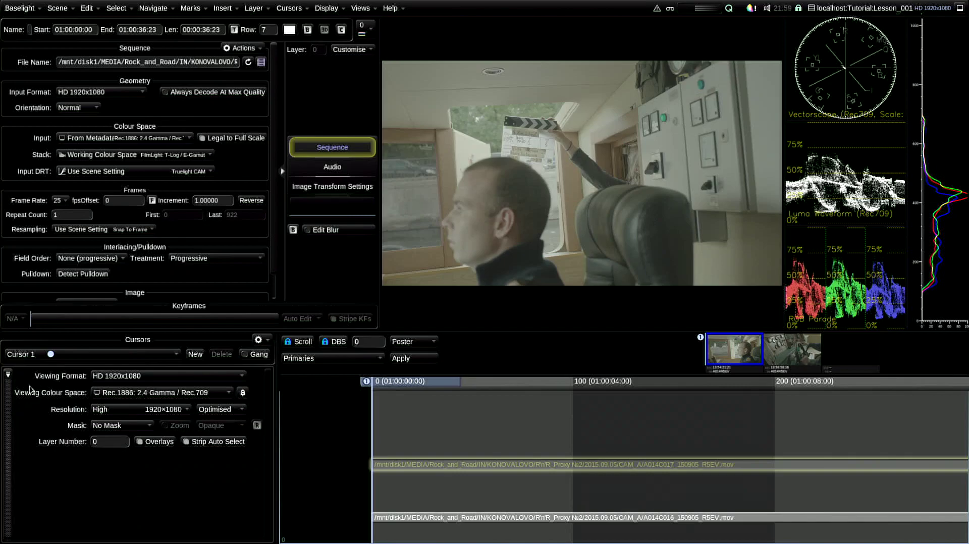
click(113, 431)
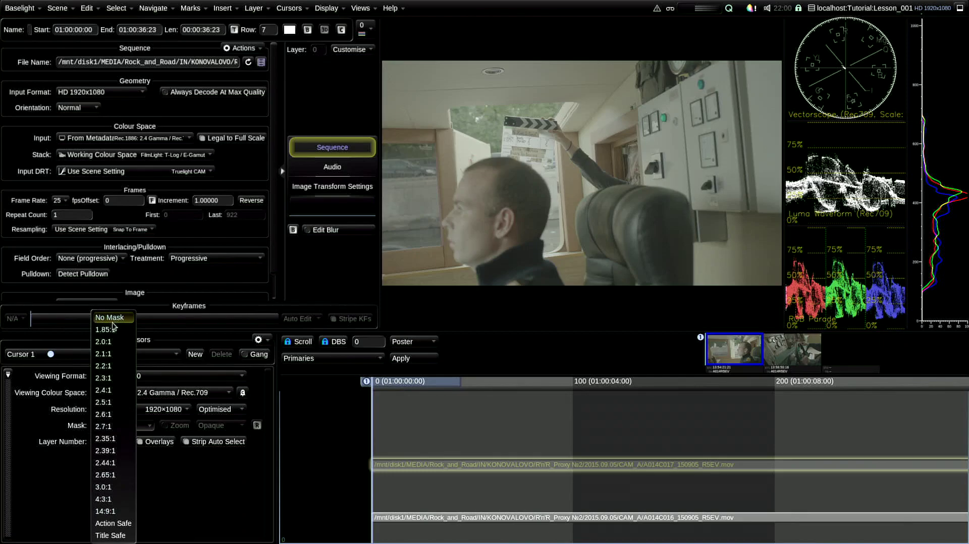
click(105, 451)
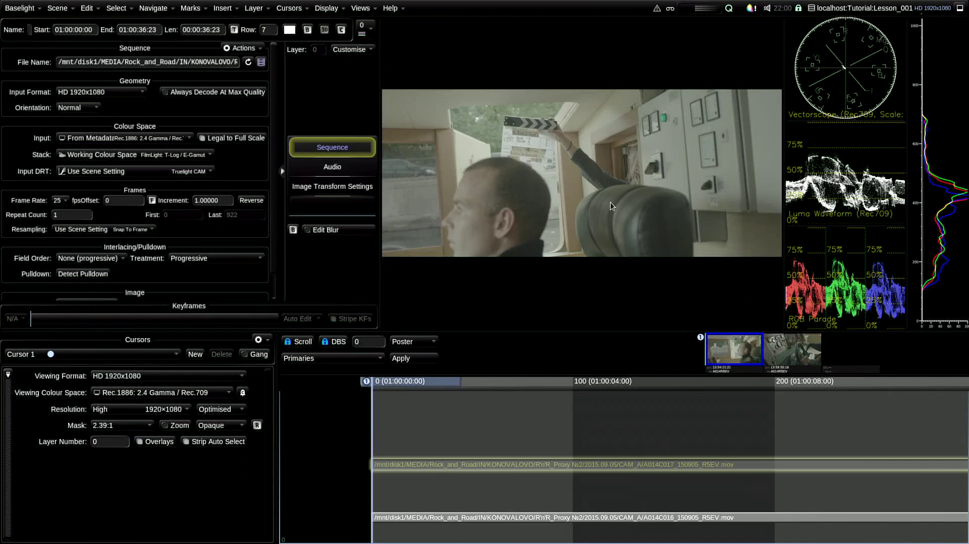
- Try the 1.85:1 and 2.7:1 masks on the image, and switch back to No Mask
click(124, 431)
click(116, 329)
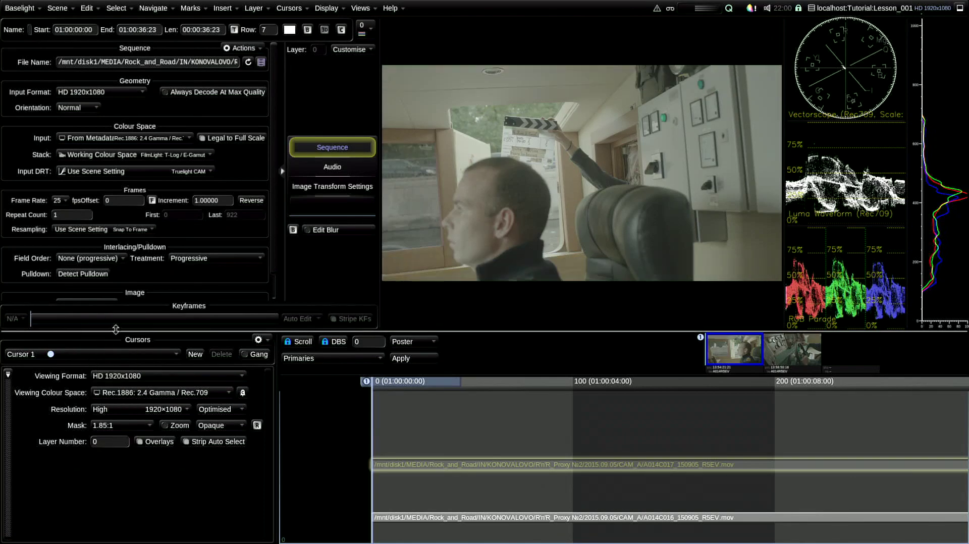
click(121, 425)
click(124, 373)
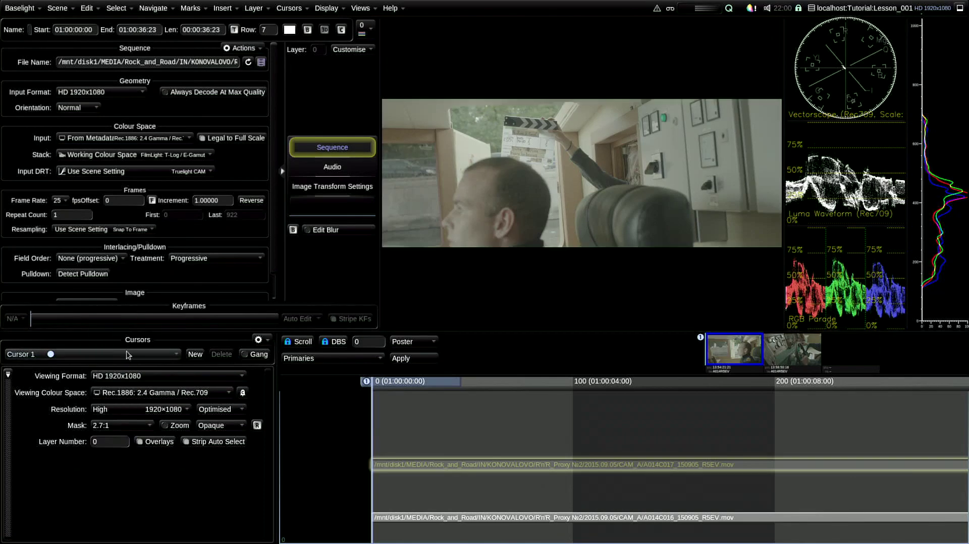
click(117, 428)
click(117, 319)
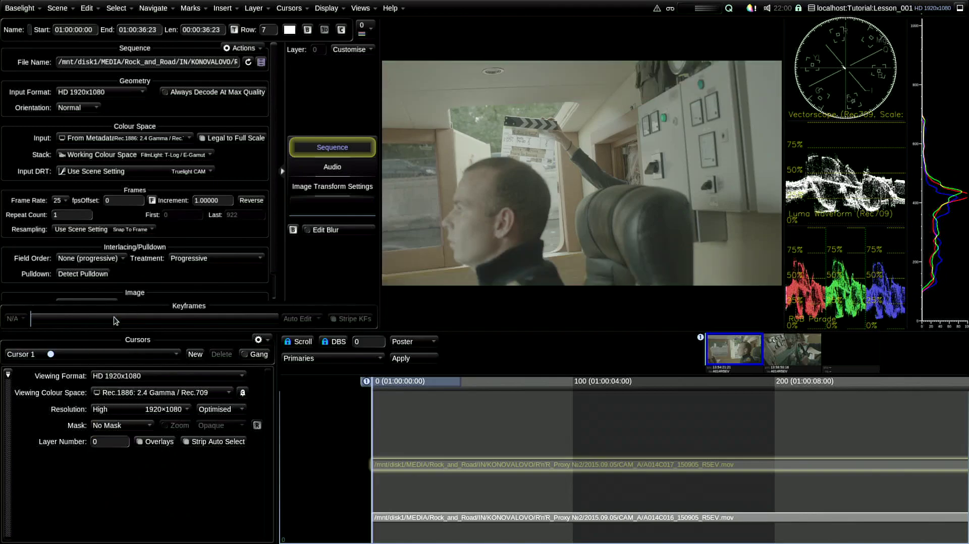
- Apply the 2.39:1 mask with 50% transparency and reset the mask settings
click(152, 430)
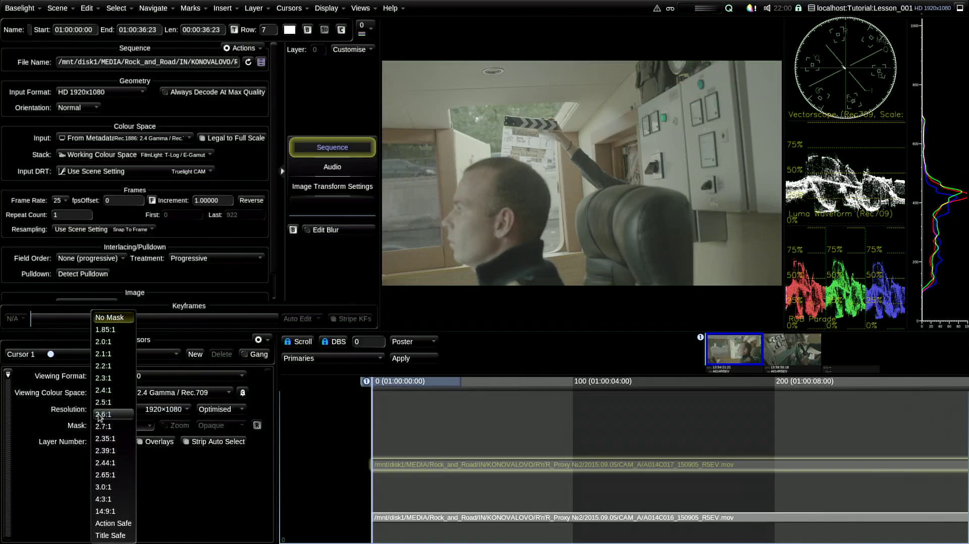
click(114, 450)
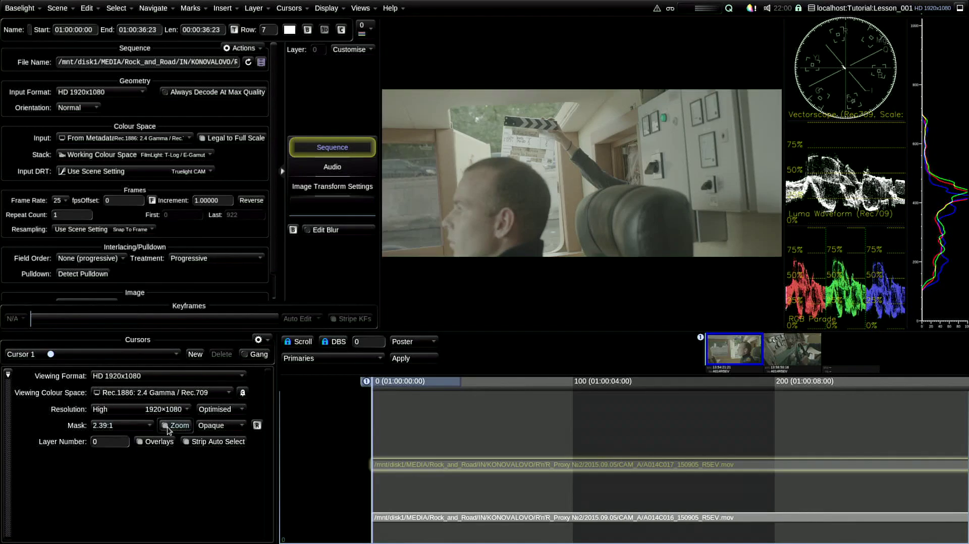
click(212, 426)
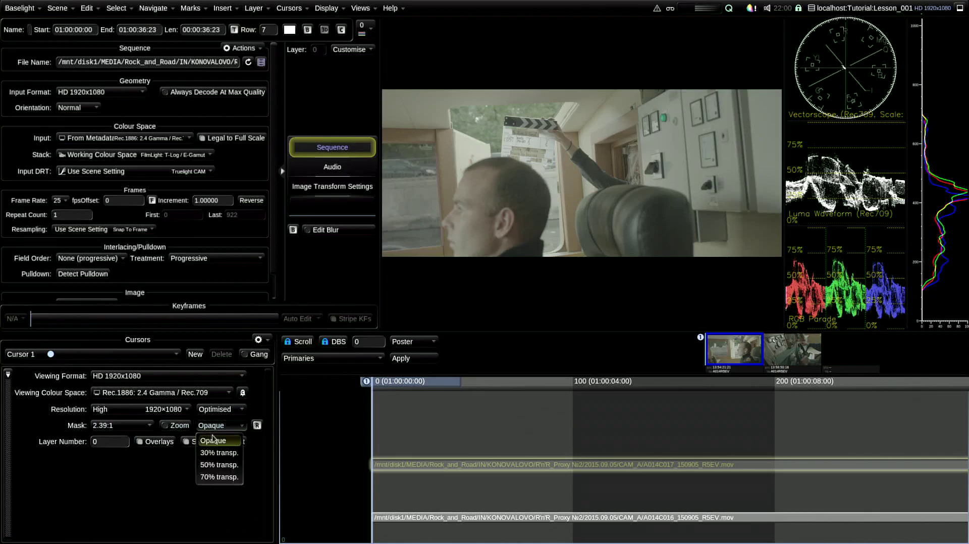
click(218, 464)
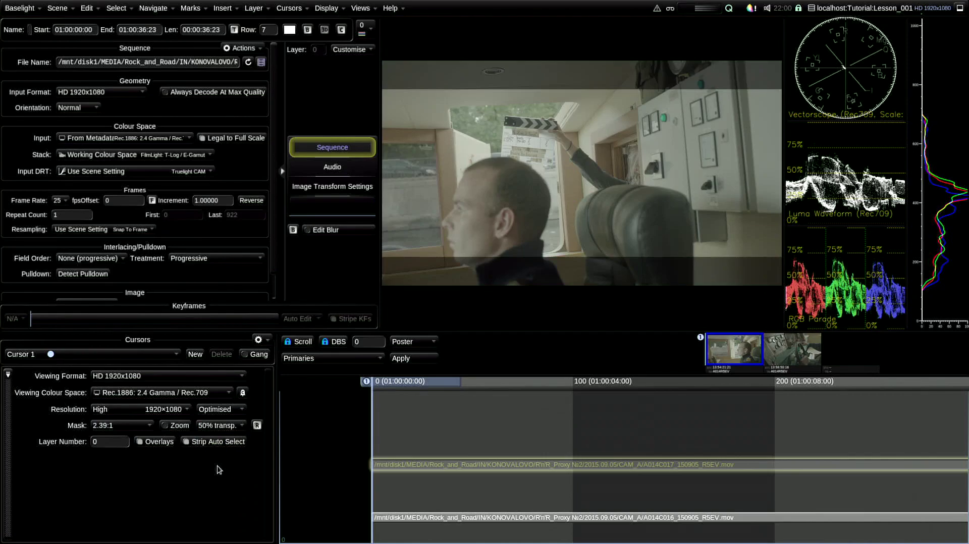
click(258, 425)
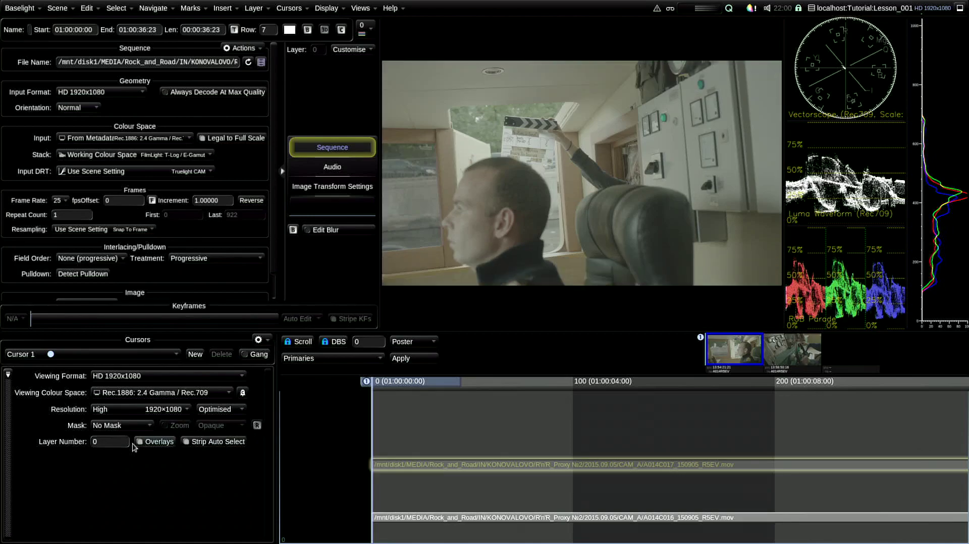
- Add the Guide control to the Cursor 1 settings and display a 2.39:1 guide with the crosshair enabled
click(7, 375)
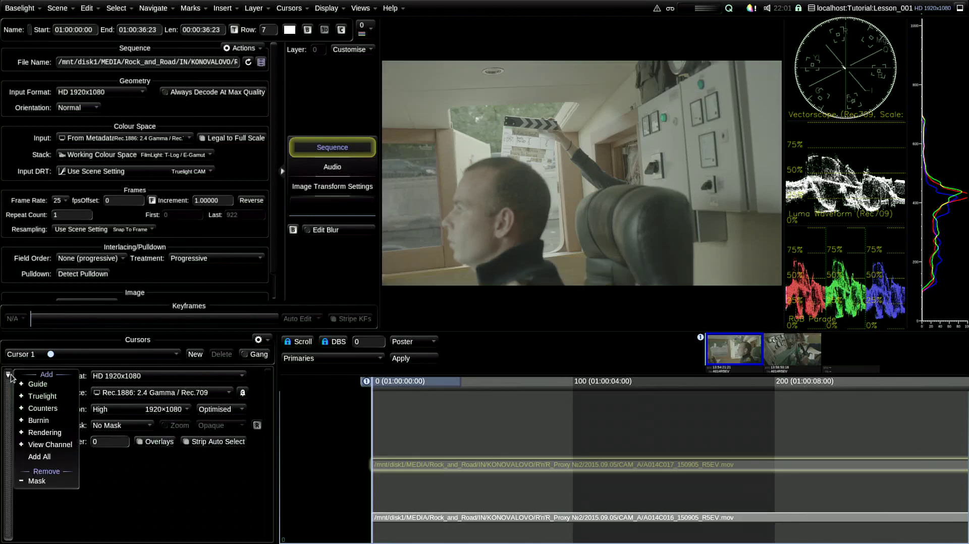
click(27, 386)
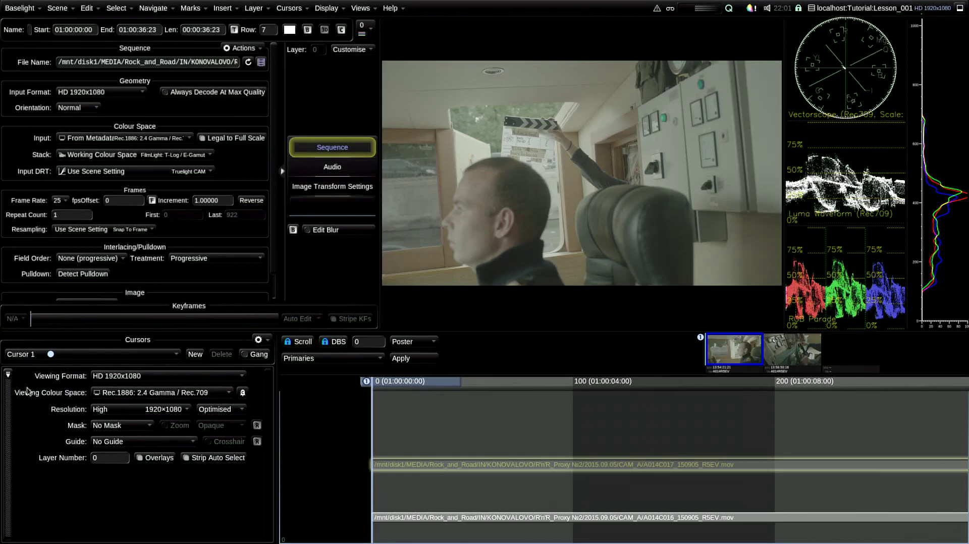
click(122, 445)
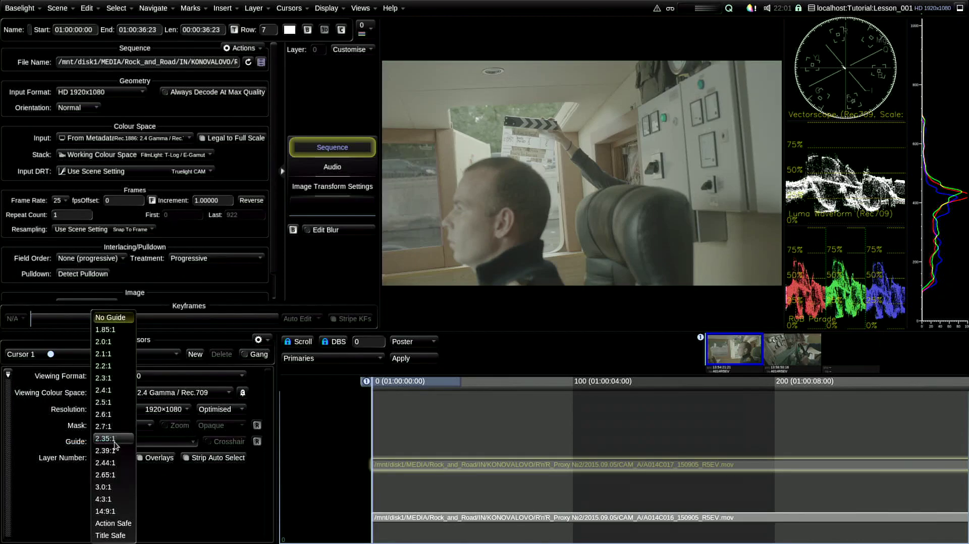
click(107, 453)
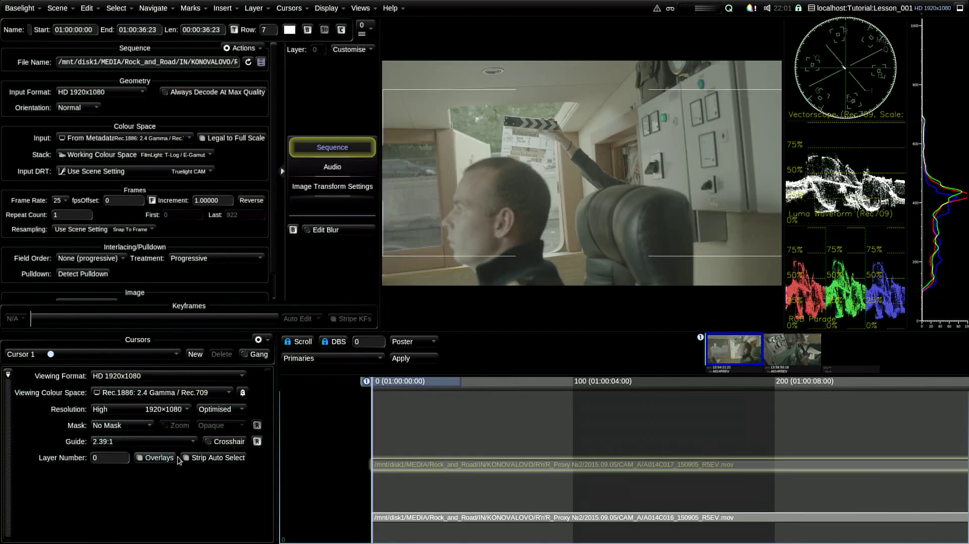
click(227, 444)
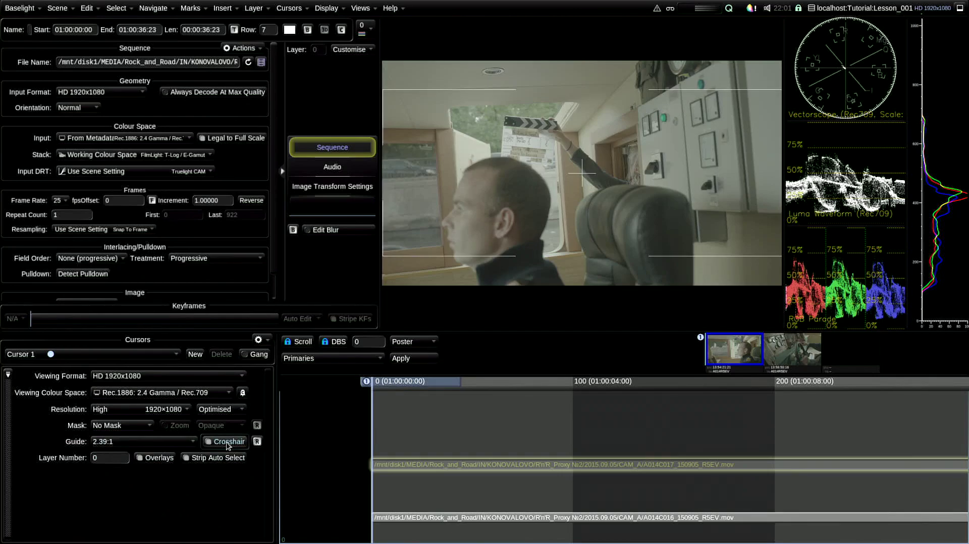
- Reset the guide, add the Truelight control to the Cursor 1 settings and open its list of profiles
click(257, 442)
click(8, 374)
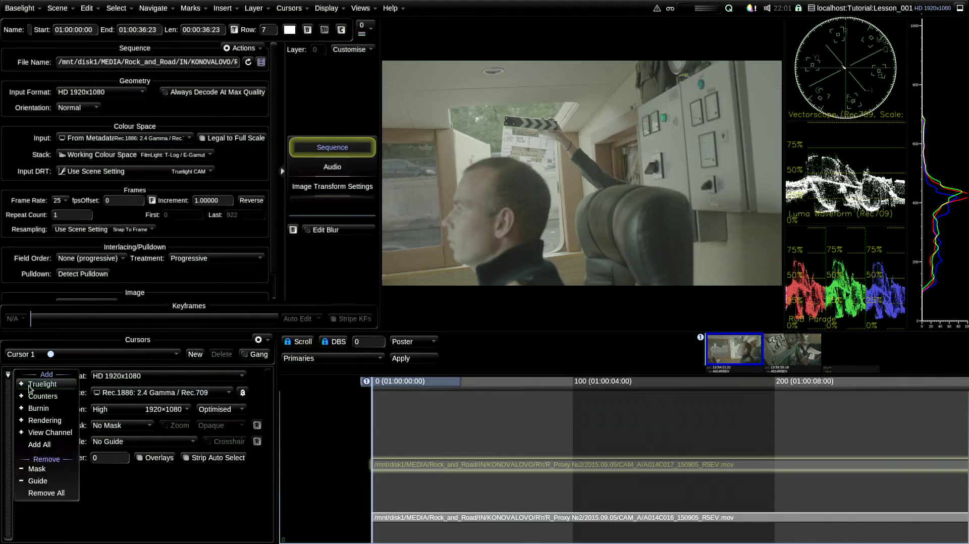
click(30, 386)
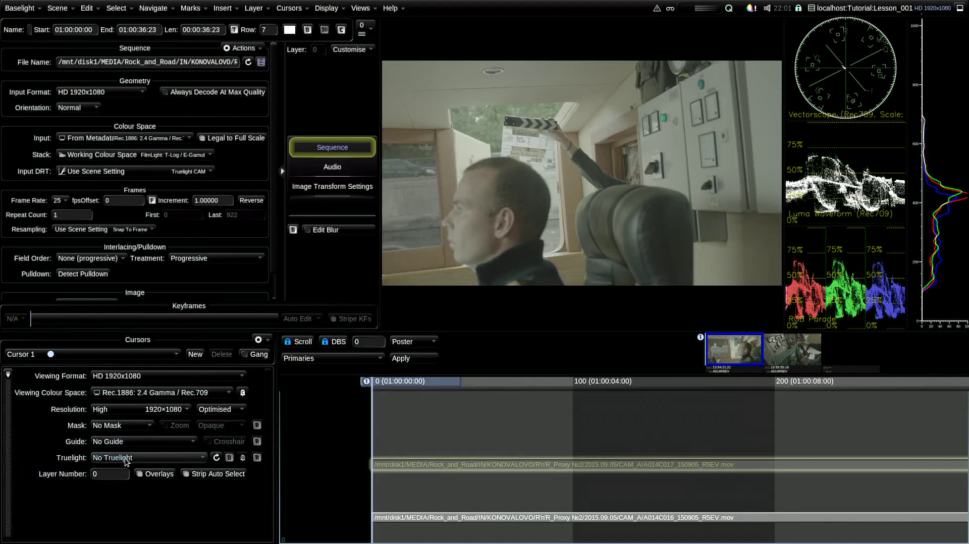
click(126, 461)
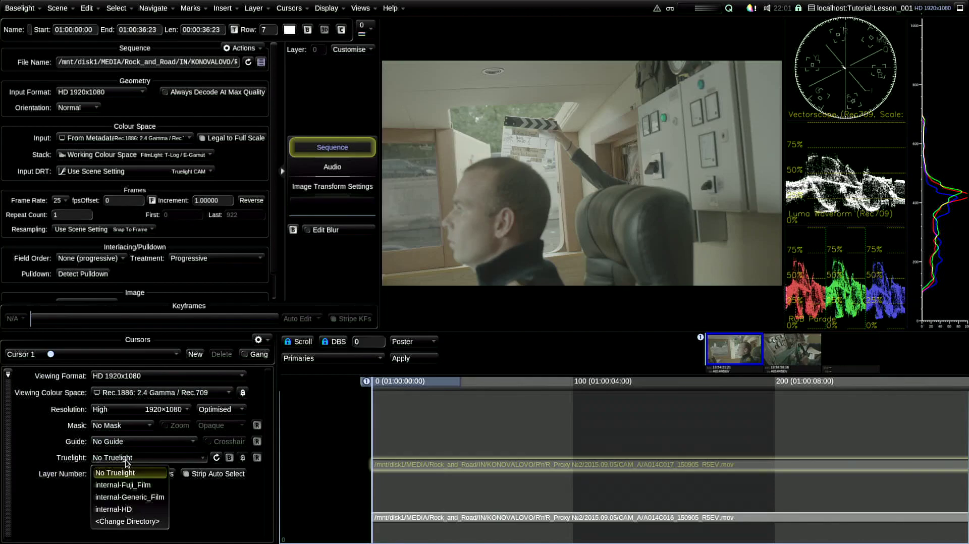
- Add the Counters control to the Cursor 1 settings and show the counters over the image while scrubbing the timeline
click(8, 375)
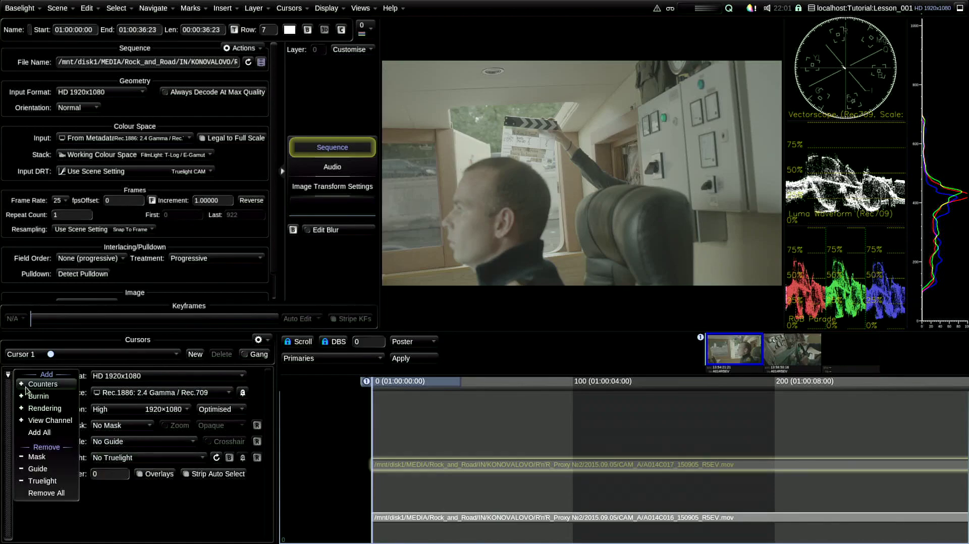
click(43, 385)
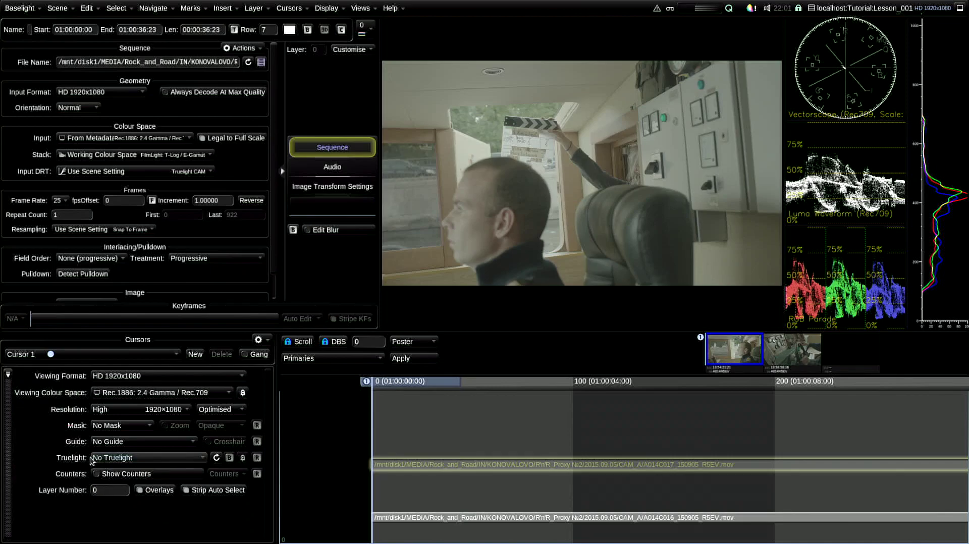
click(107, 476)
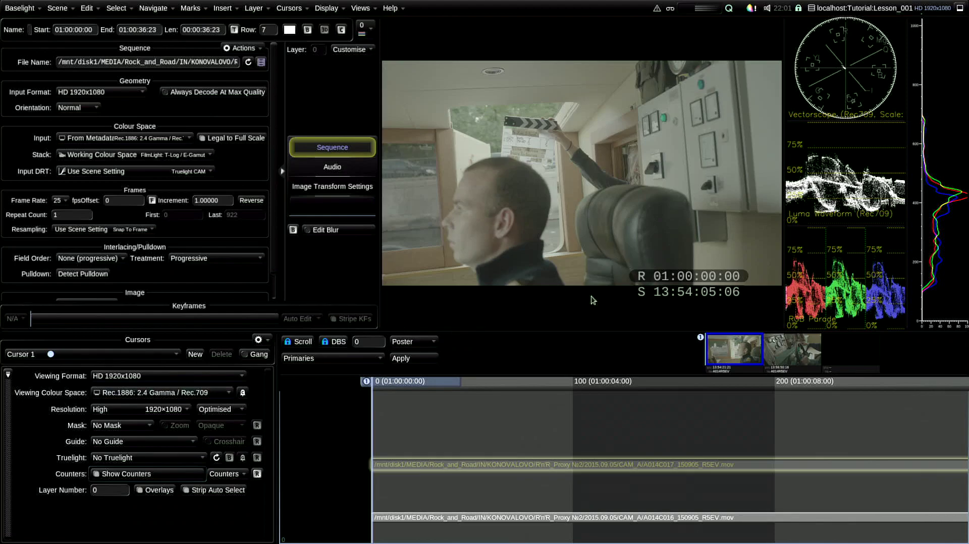
drag(429, 383, 392, 435)
- Enable the Filename and Tape Name counters over the image
click(236, 478)
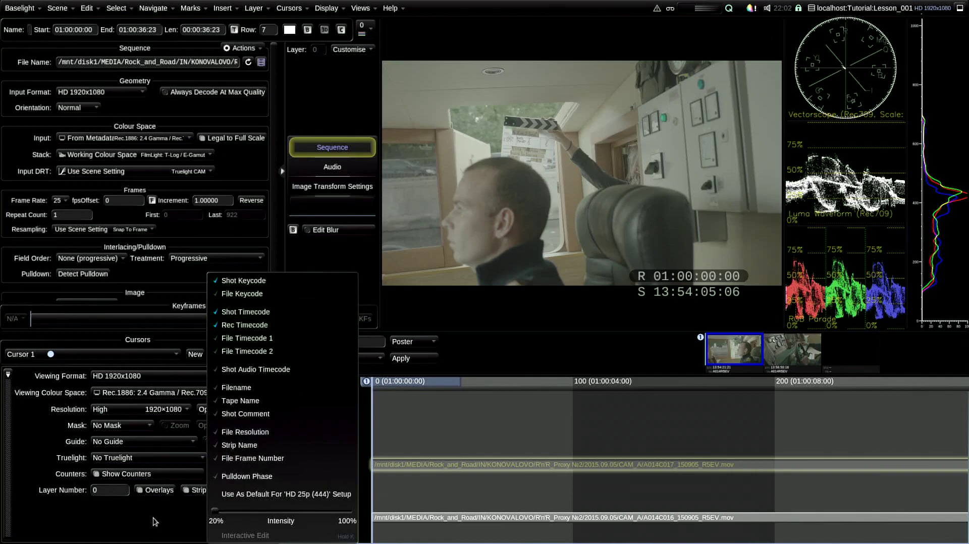
click(241, 387)
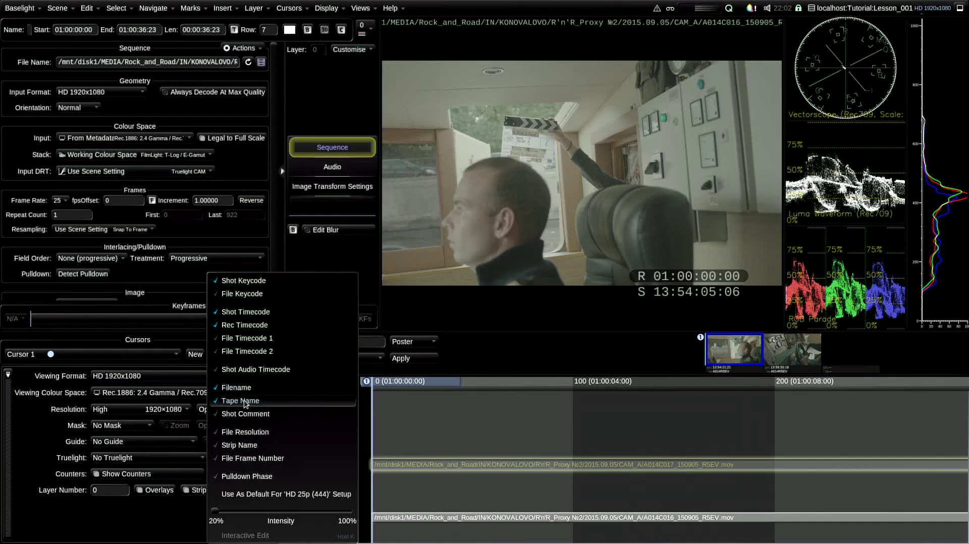
click(241, 400)
key(Escape)
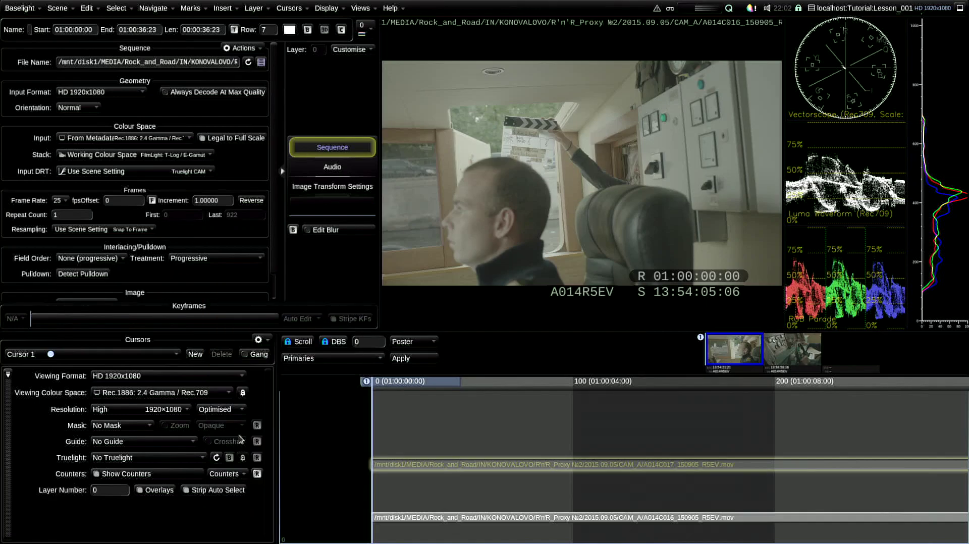
- Try the file frame number, strip name, file resolution, shot comment, audio timecode and both file timecode counters, and switch the counters off
click(234, 474)
click(230, 460)
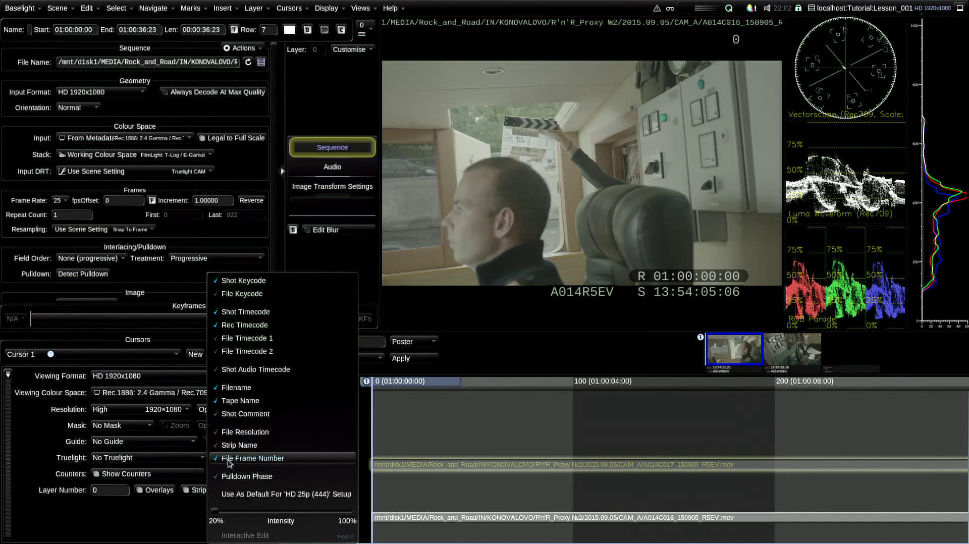
click(232, 445)
click(227, 433)
click(226, 413)
click(223, 370)
click(222, 351)
click(221, 338)
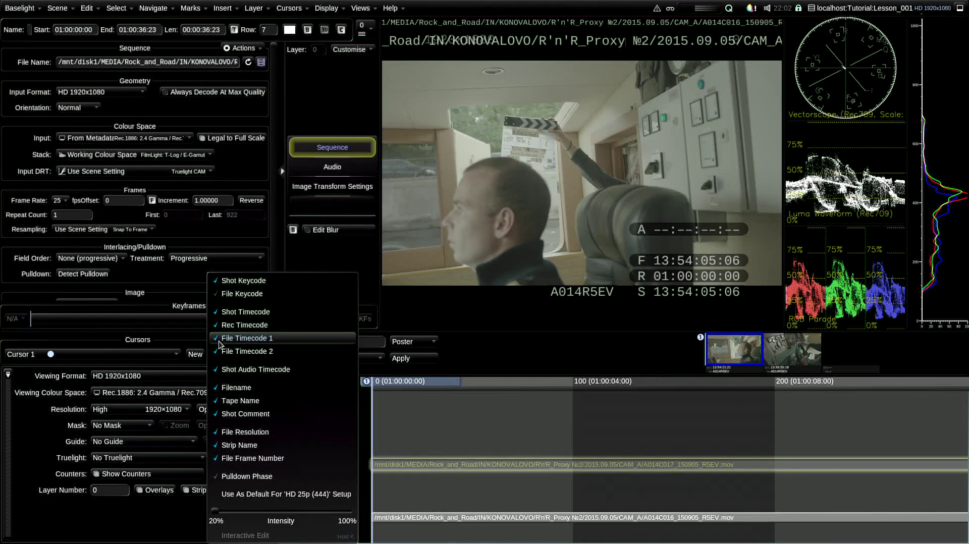
click(236, 476)
- Add the Burnin control to the Cursor 1 settings and preview the Data Dailies burn-in while scrubbing the timeline
click(8, 374)
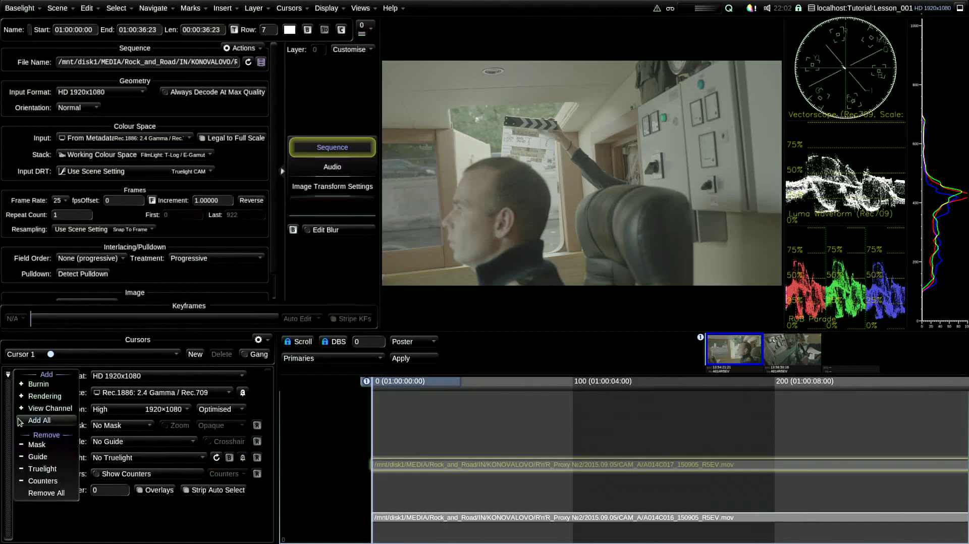
click(36, 385)
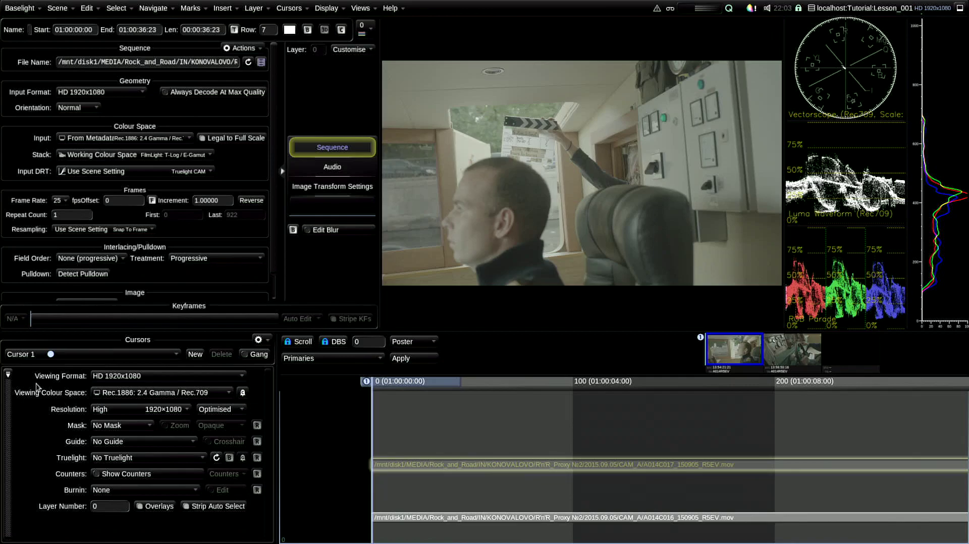
click(113, 491)
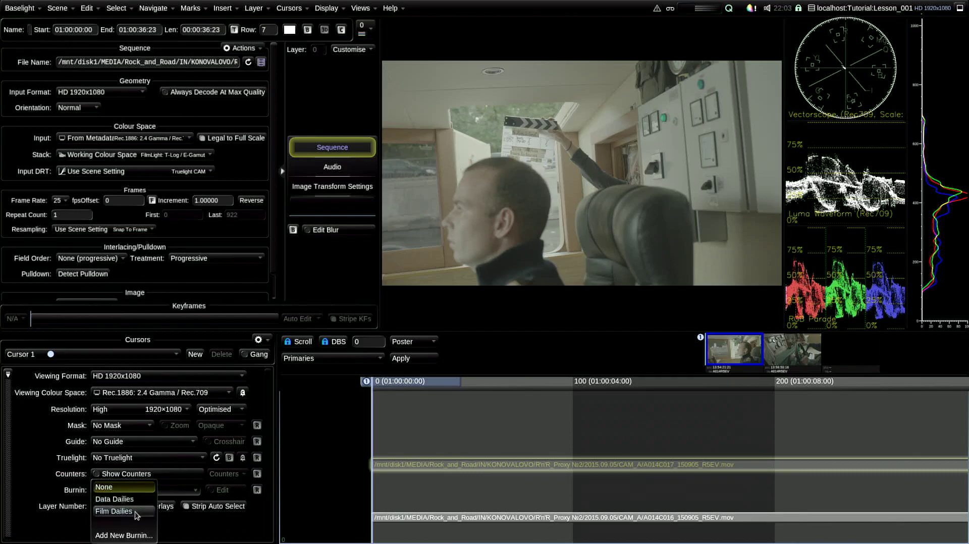
click(144, 500)
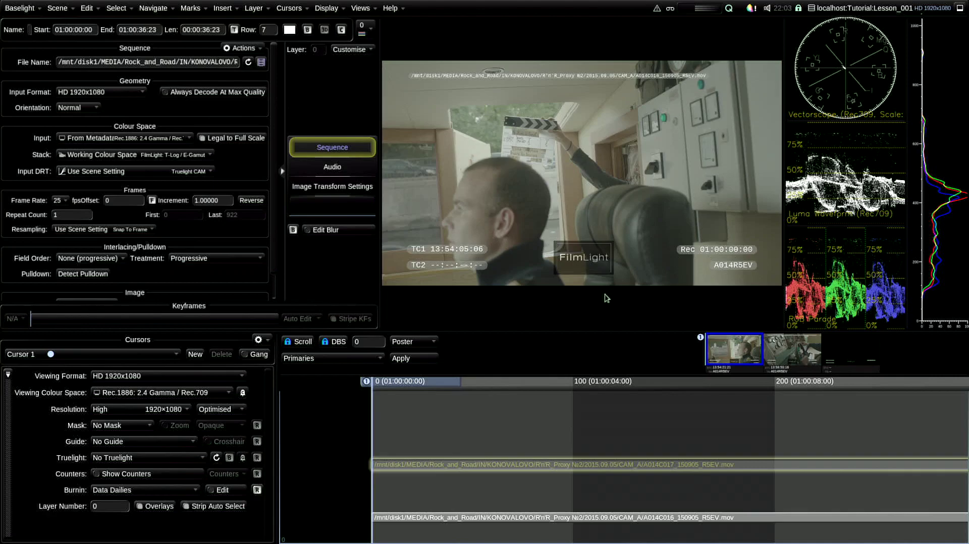
click(422, 382)
drag(489, 382, 374, 382)
- Apply the Film Dailies burn-in and move its keycode text between the tape name and the FilmLight logo
click(178, 490)
click(130, 513)
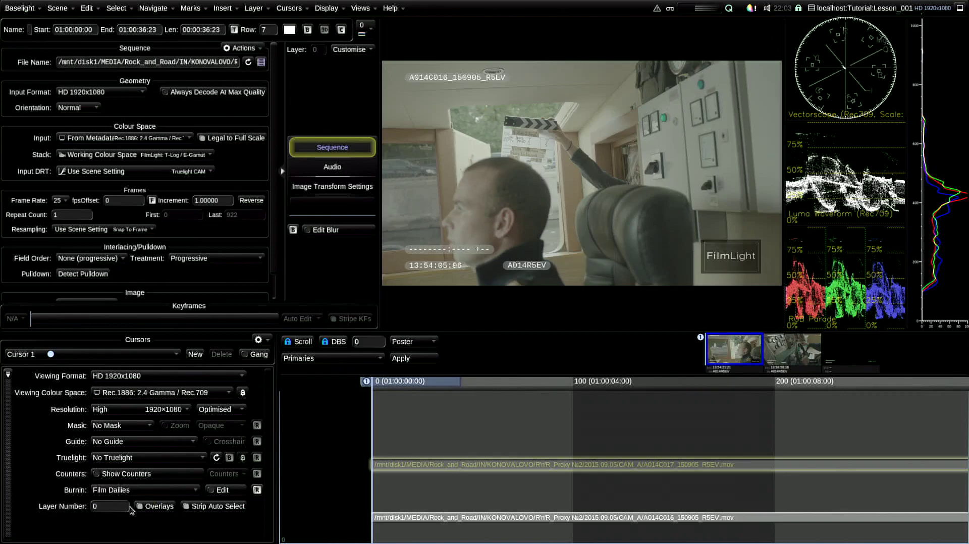
click(215, 490)
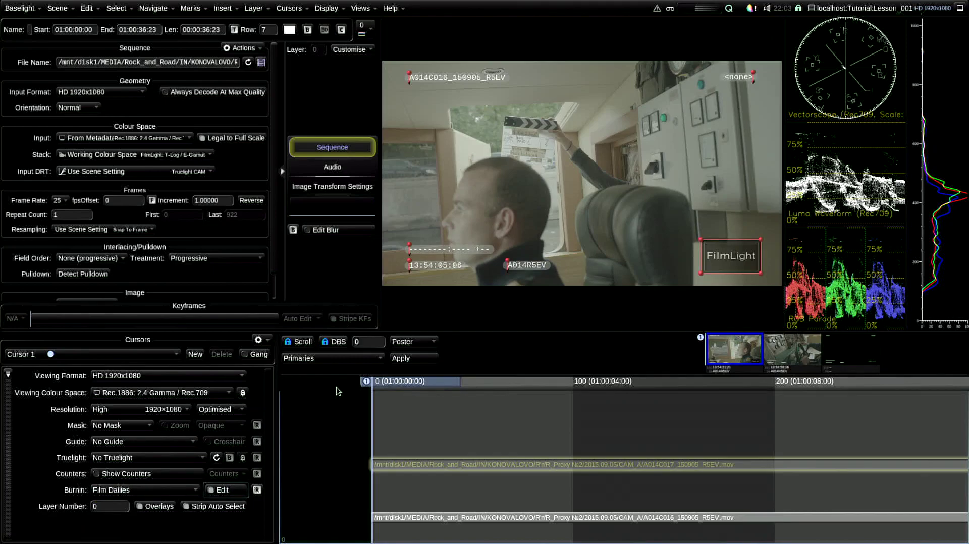
mouse_move(409, 247)
mouse_down()
mouse_move(413, 194)
mouse_move(424, 213)
mouse_move(607, 271)
mouse_move(597, 263)
mouse_up()
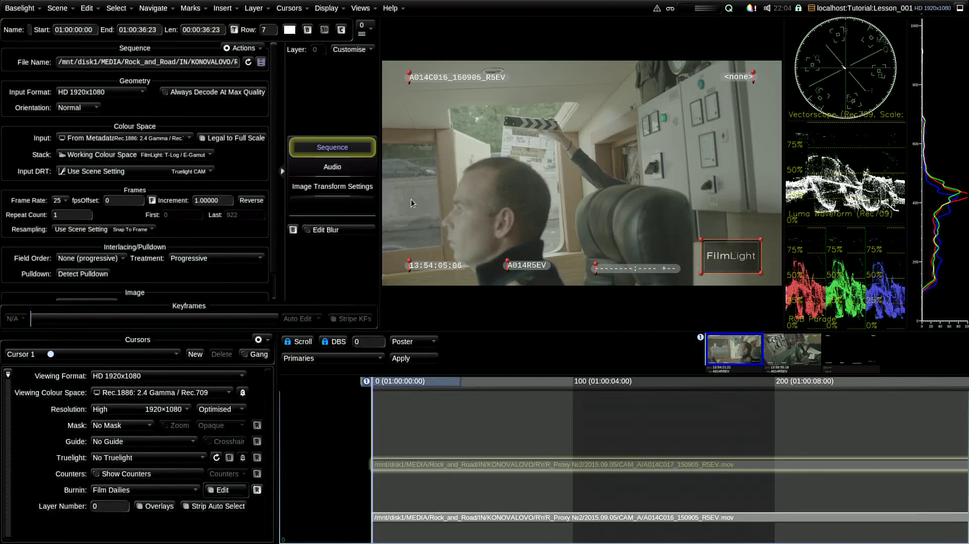
- Reset the burn-in to None and add the Rendering and View Channel controls to the Cursor 1 settings
click(206, 493)
click(256, 492)
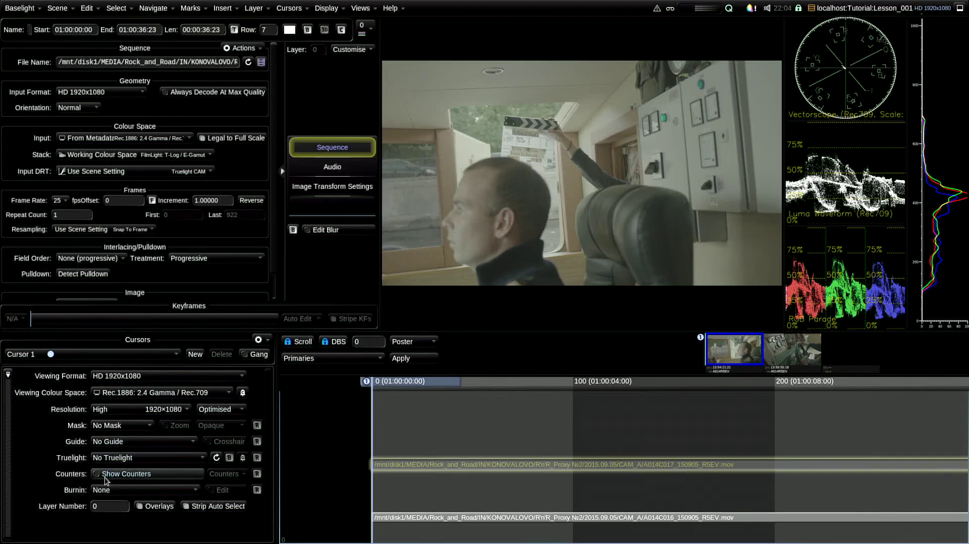
click(9, 375)
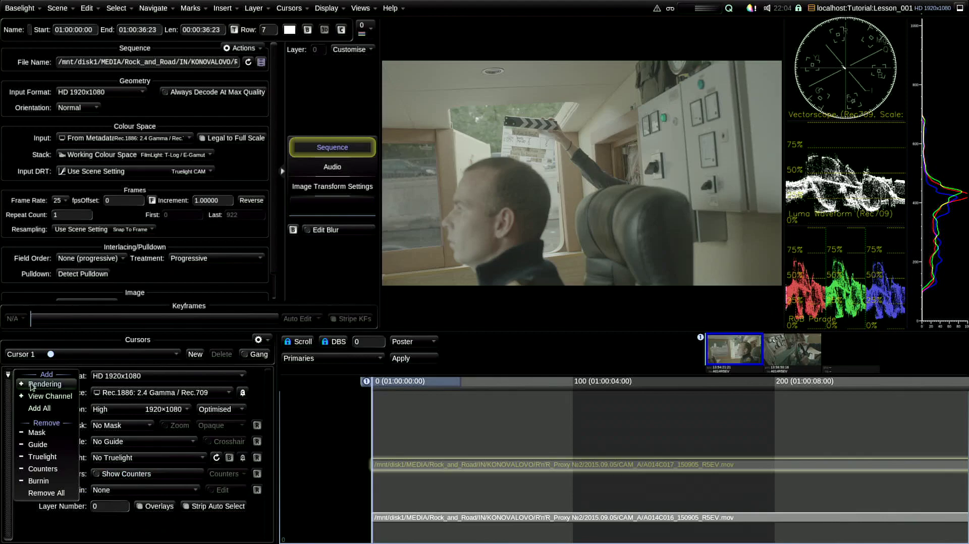
click(32, 385)
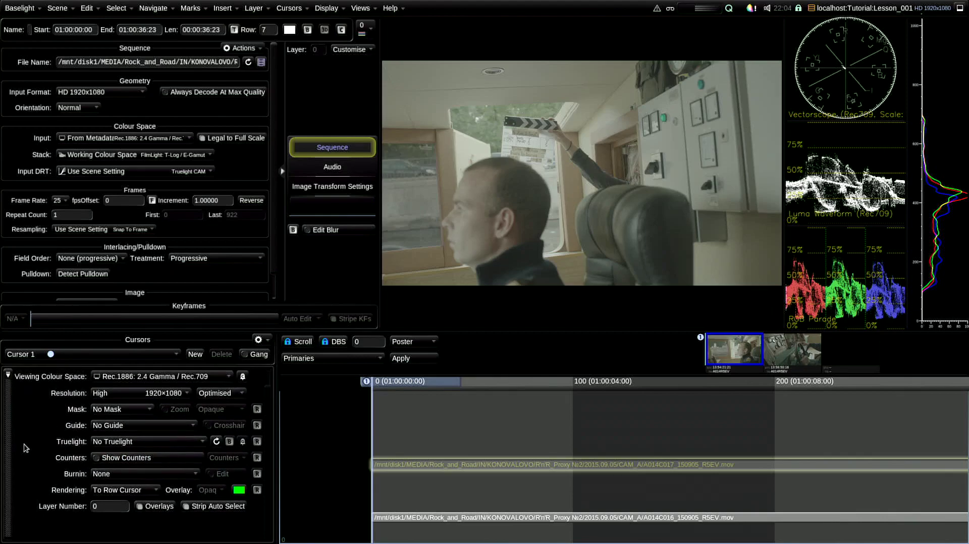
click(8, 375)
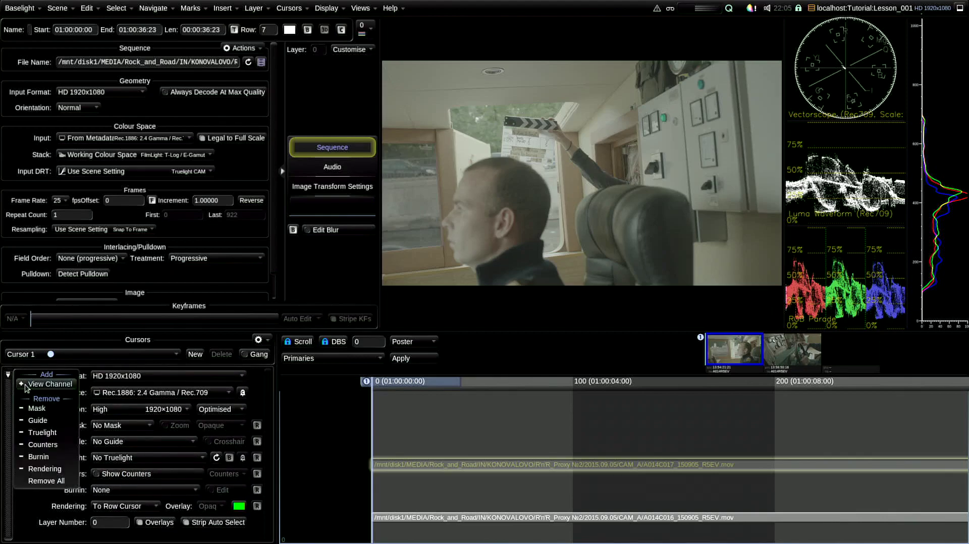
click(26, 385)
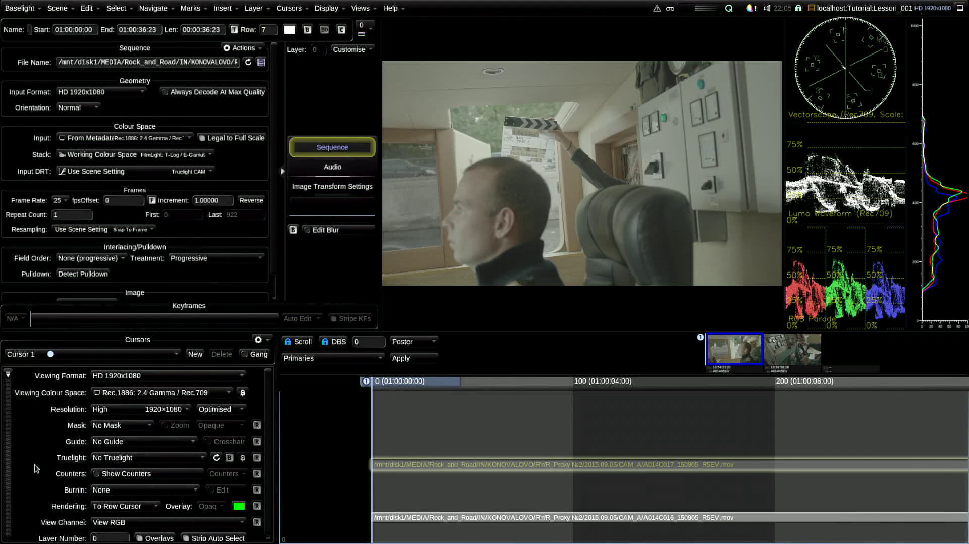
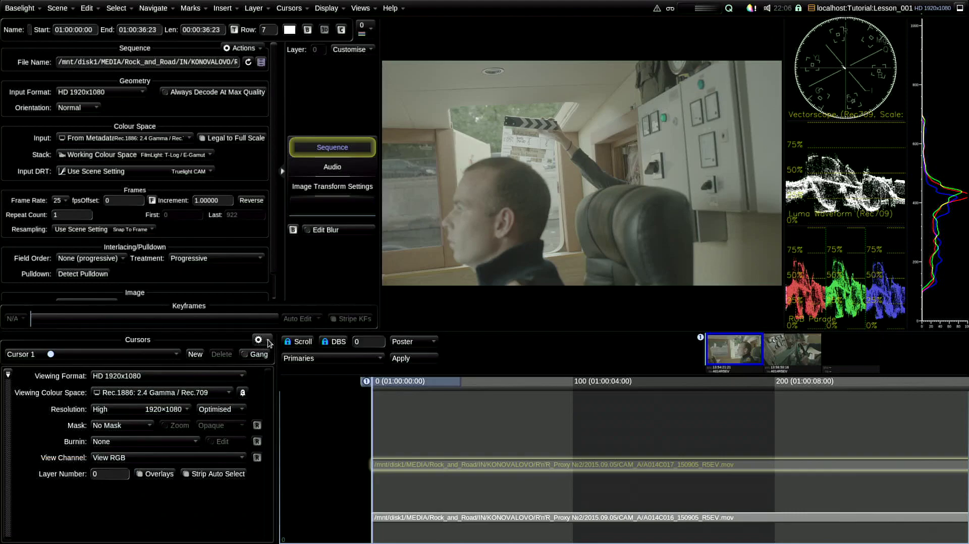
- Store the current cursor settings as the initial settings for this scene and for scenes in this job
click(268, 344)
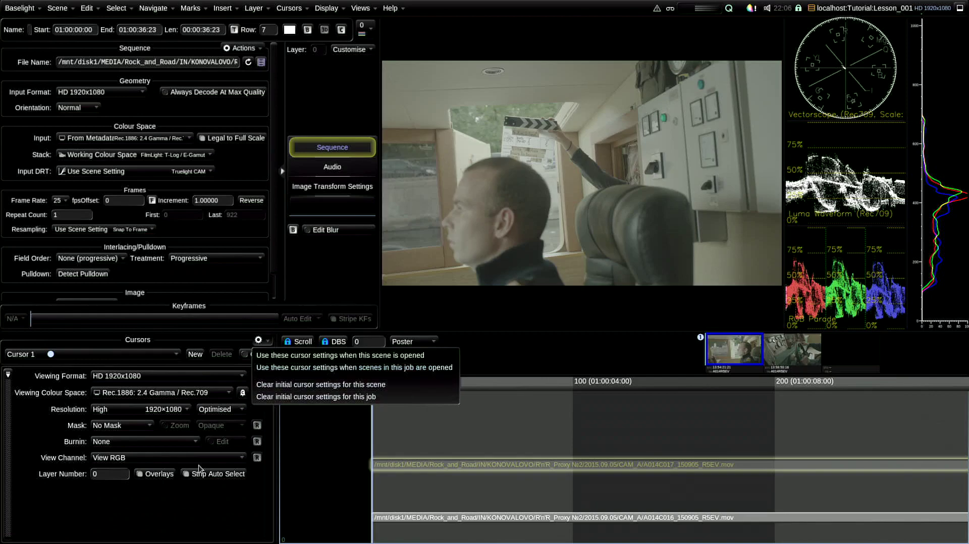
click(173, 521)
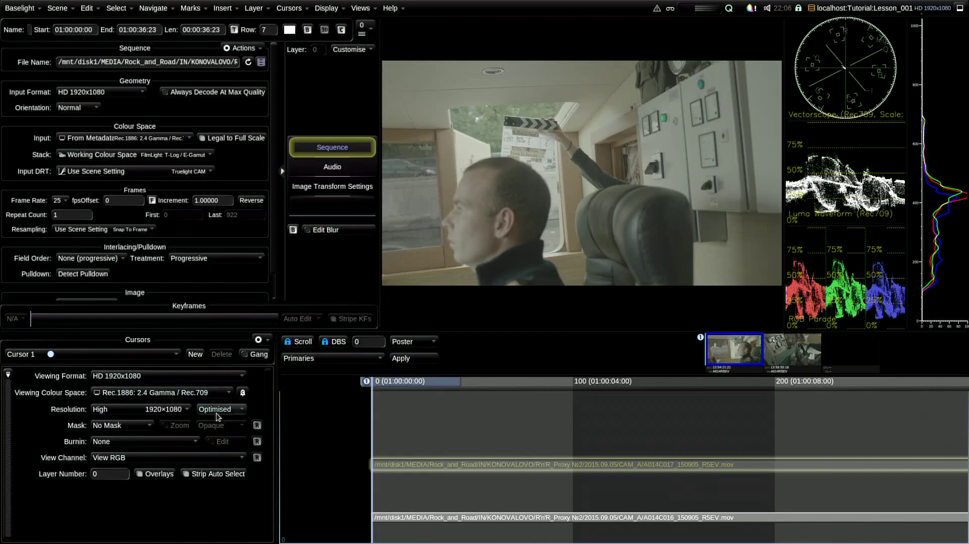
click(262, 340)
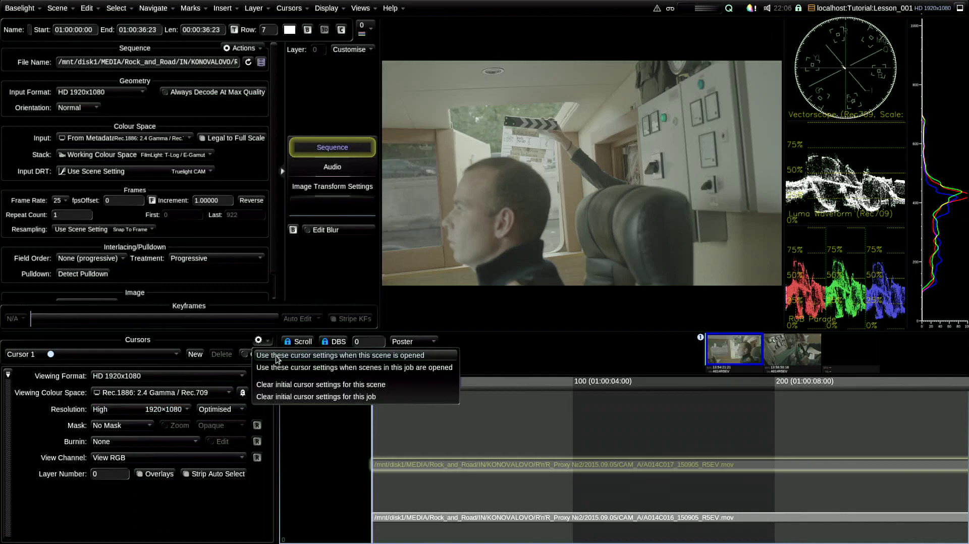
click(277, 357)
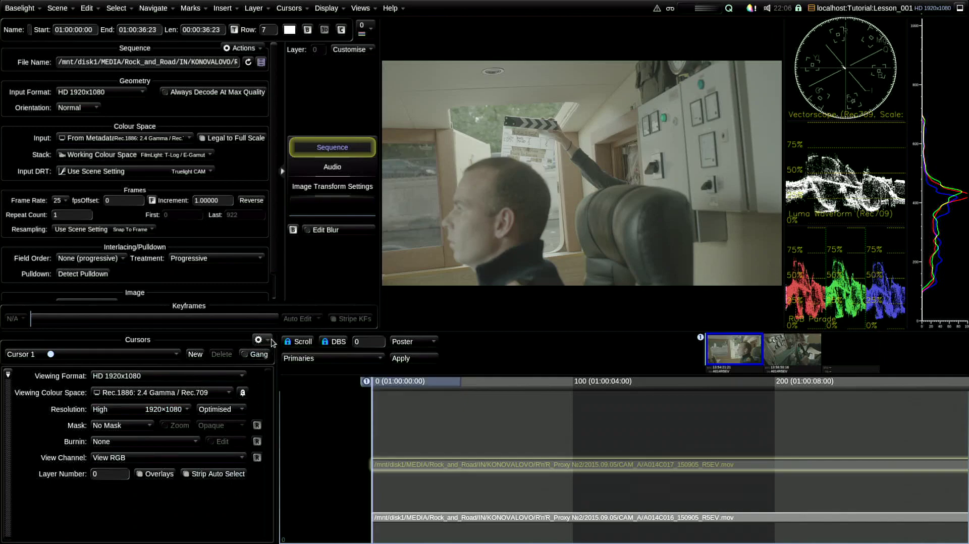
click(272, 343)
click(293, 365)
- Create two additional cursors with the same view settings at the start of the timeline
drag(422, 382, 402, 397)
click(196, 353)
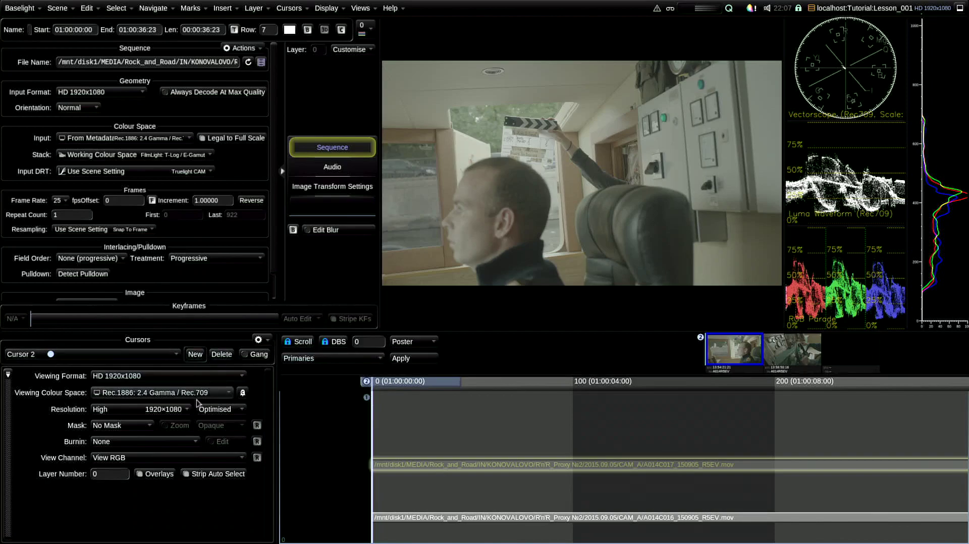
click(195, 355)
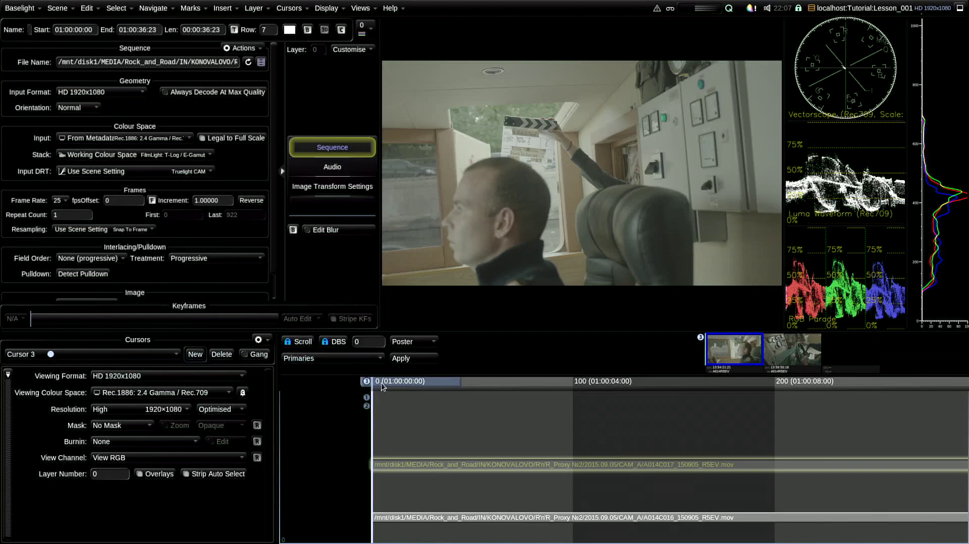
- Spread the three cursors along the timeline, with Cursor 3 at frame 65 and Cursor 2 at frame 113
drag(382, 387, 503, 384)
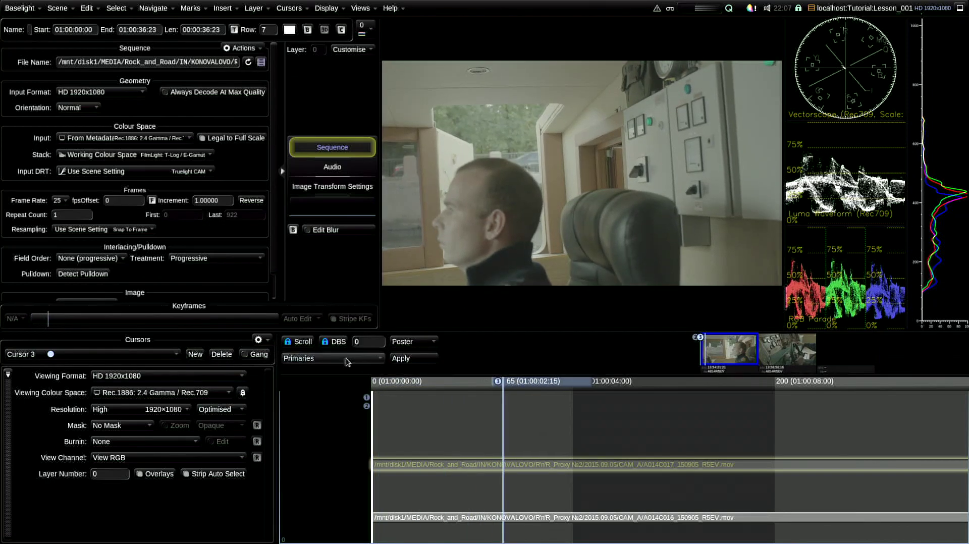
click(366, 403)
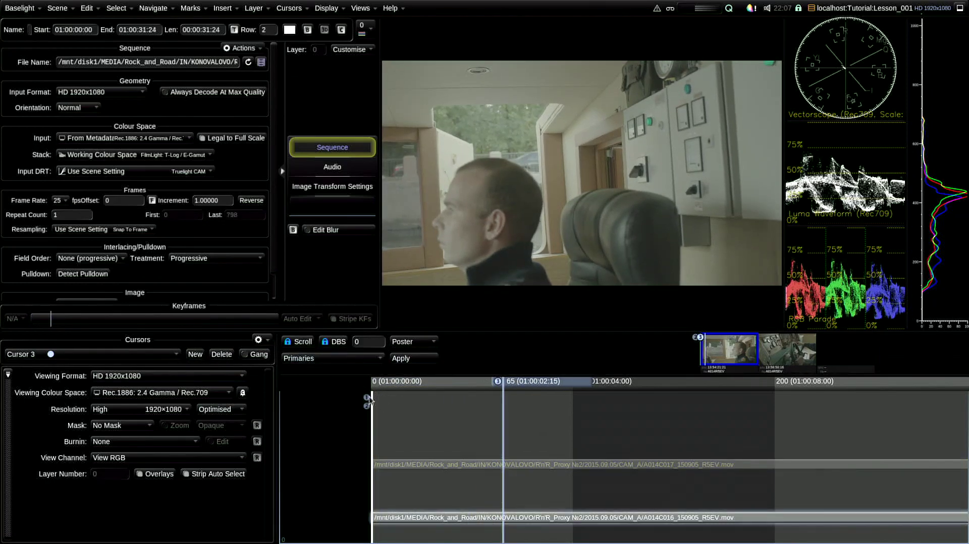
mouse_move(367, 398)
mouse_down()
mouse_move(371, 382)
mouse_move(444, 382)
mouse_up()
click(615, 380)
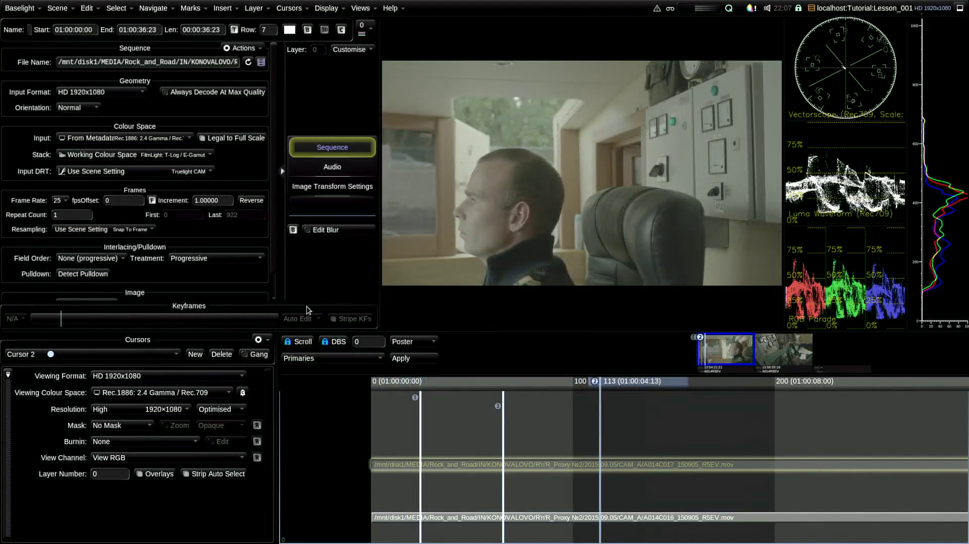
- Gang the cursors to move them together until Cursor 2 is at frame 120, and switch Cursor 2's colour to yellow
click(248, 359)
drag(621, 388, 621, 420)
click(114, 354)
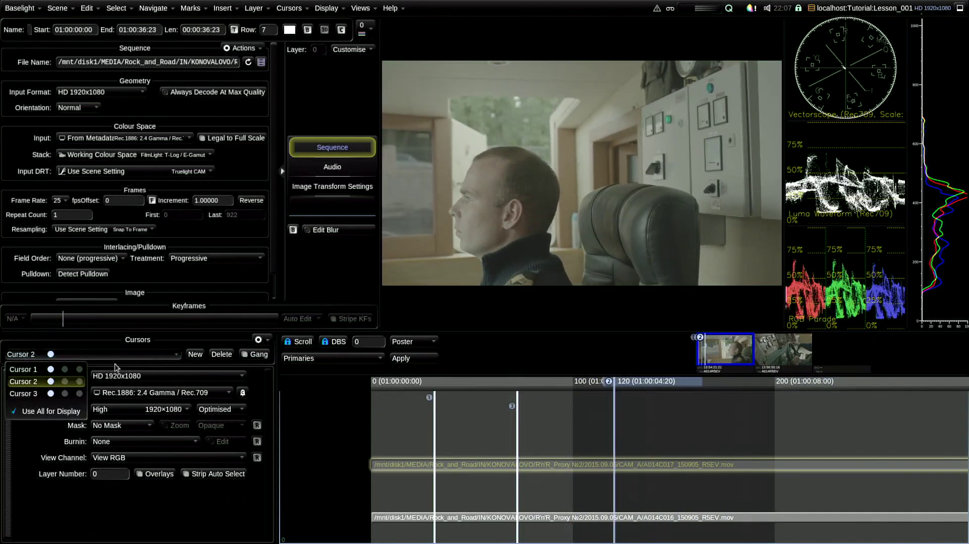
click(65, 382)
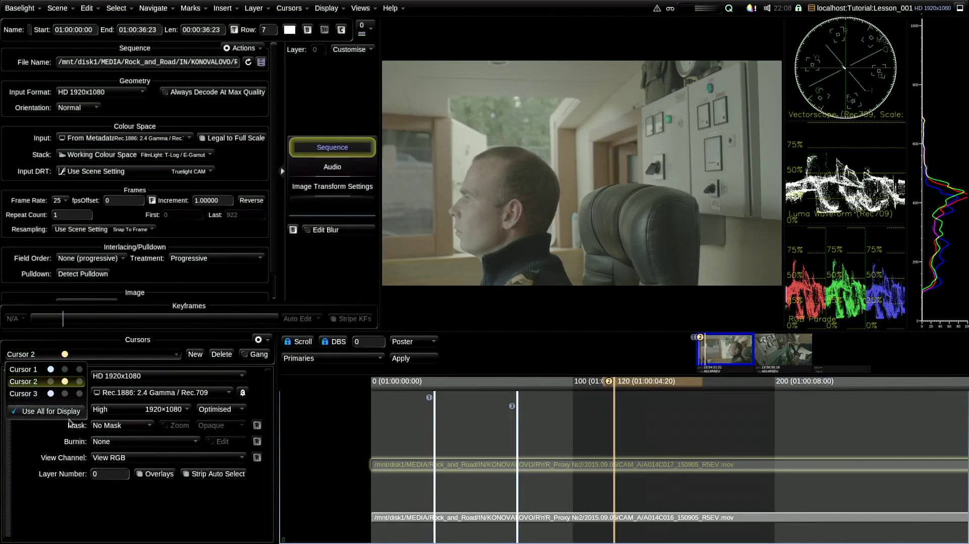
- Make Cursor 1 current and move it together with the same-coloured Cursor 3 along the timeline until Cursor 1 is at frame 36
click(183, 510)
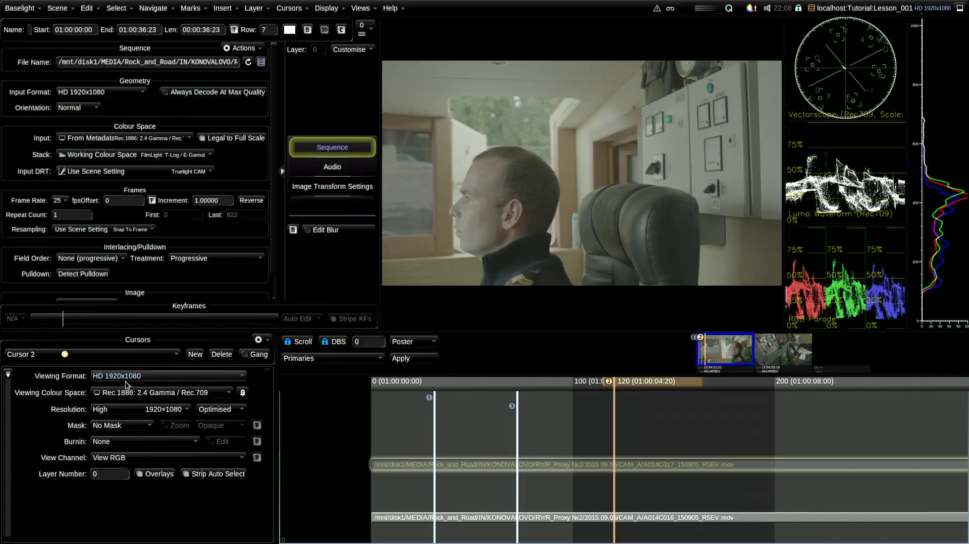
click(106, 363)
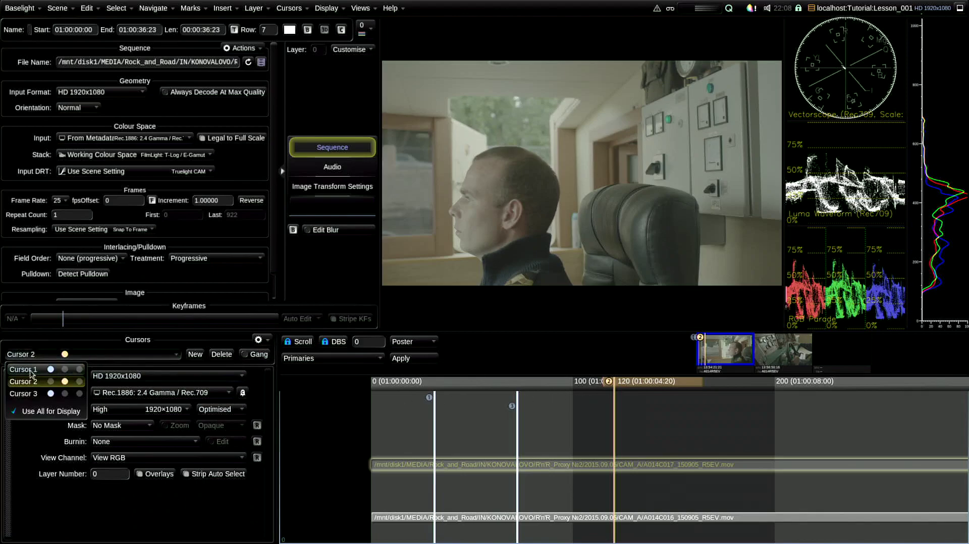
click(87, 374)
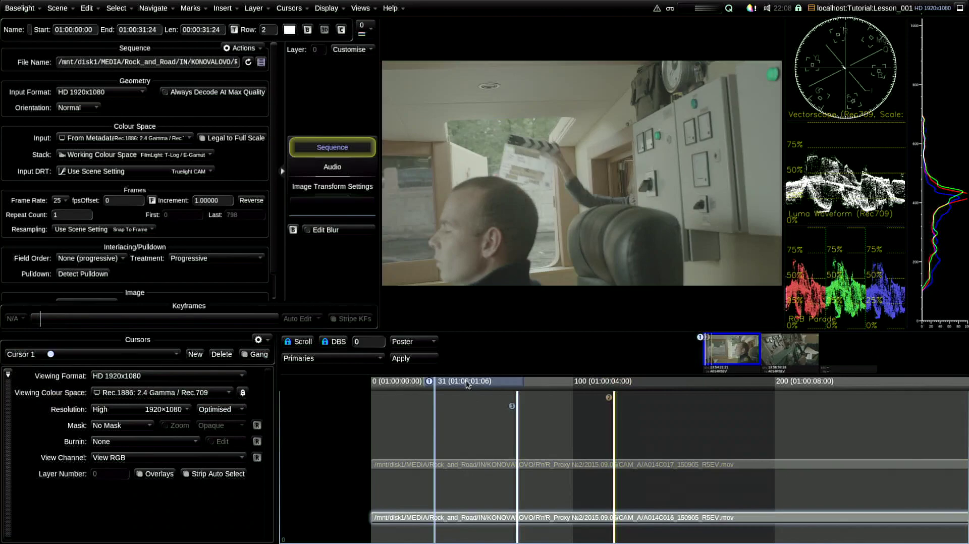
key(space)
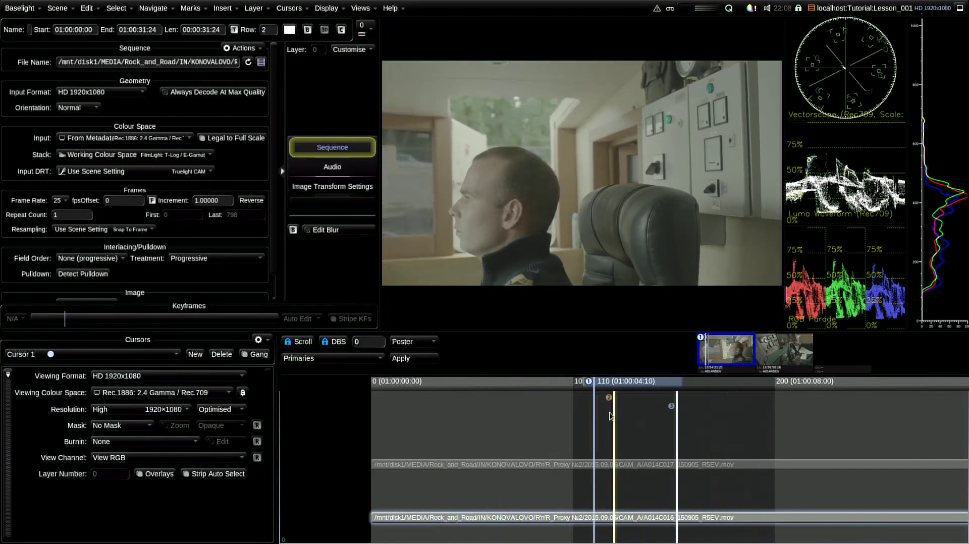
key(j)
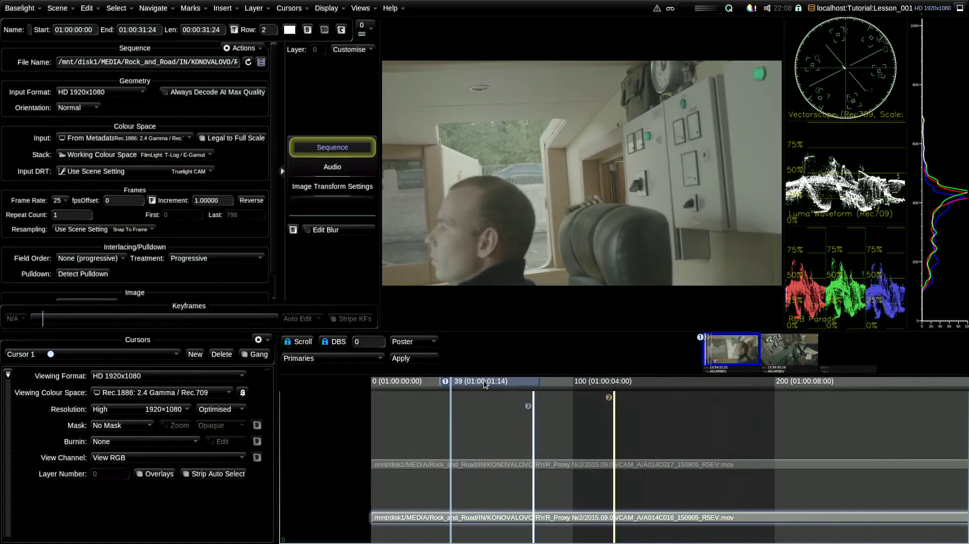
key(j)
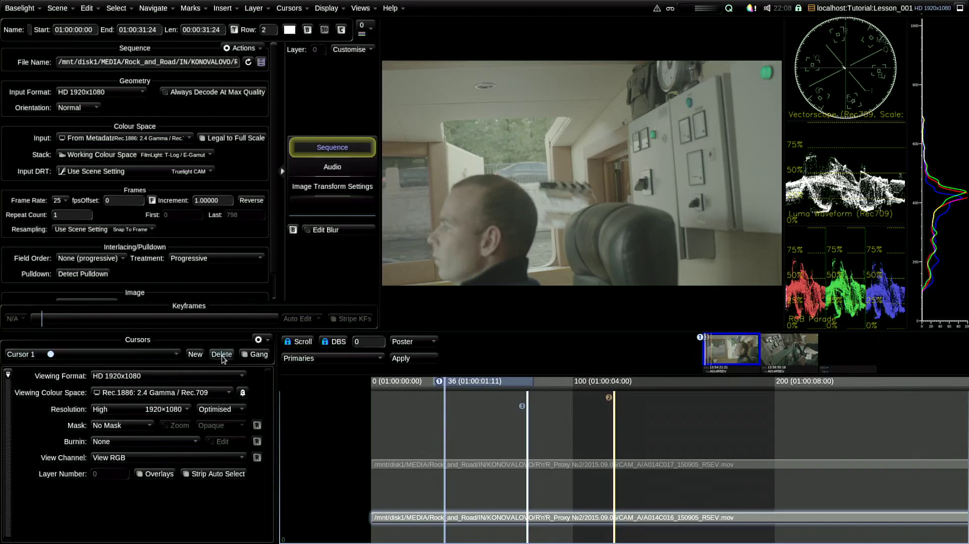
- Delete the two additional cursors and place the remaining Cursor 1 at the start of the timeline
click(353, 381)
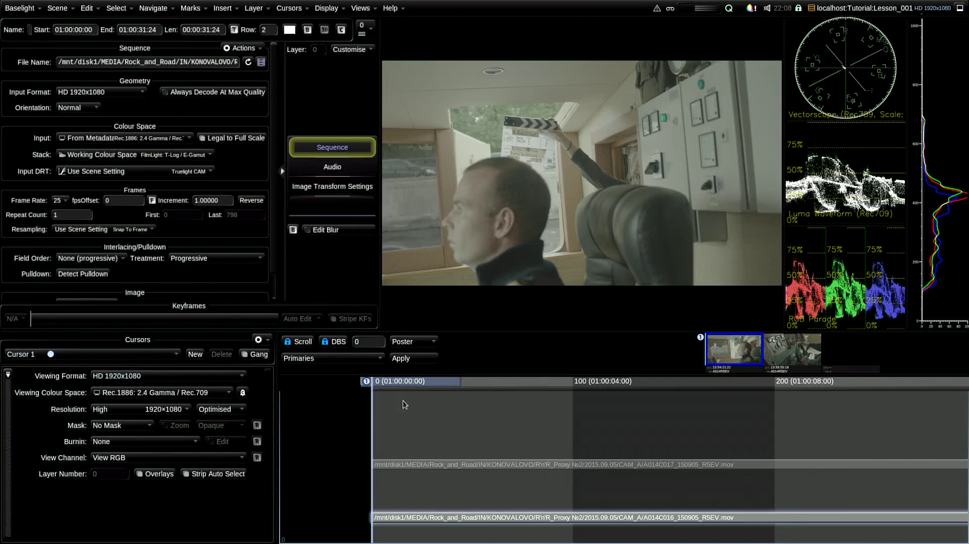
mouse_move(402, 380)
mouse_down()
mouse_move(422, 378)
mouse_move(389, 379)
mouse_up()
- Select the two stacked clips in turn, ending with the lower A014C016 clip selected
click(432, 518)
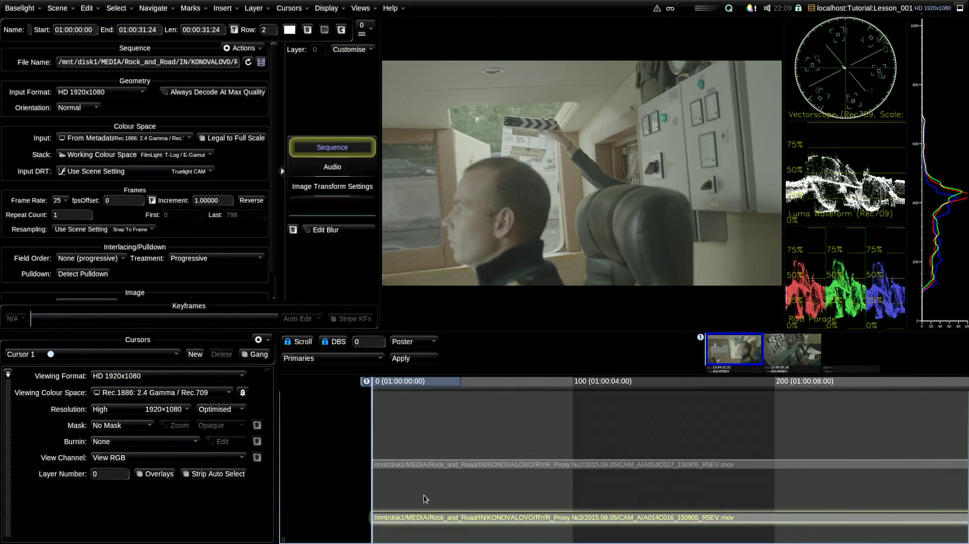
click(423, 461)
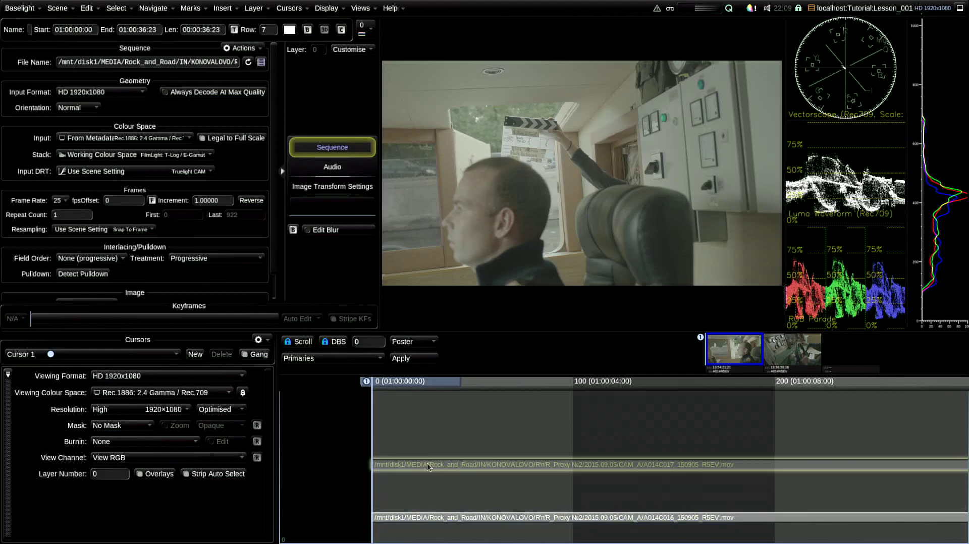
click(424, 520)
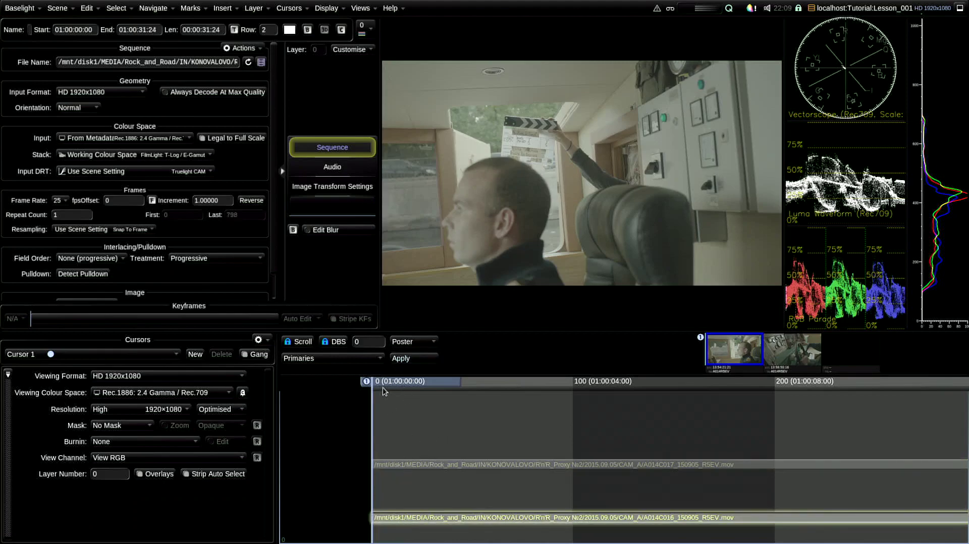
- Create a second cursor at the start of the timeline and set it to show the upper A014C017 clip
click(196, 355)
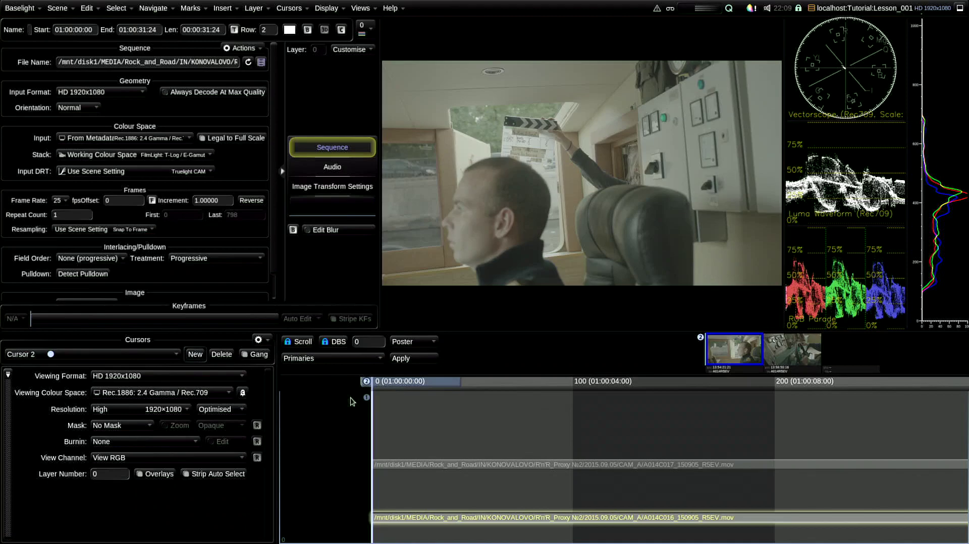
key(Up)
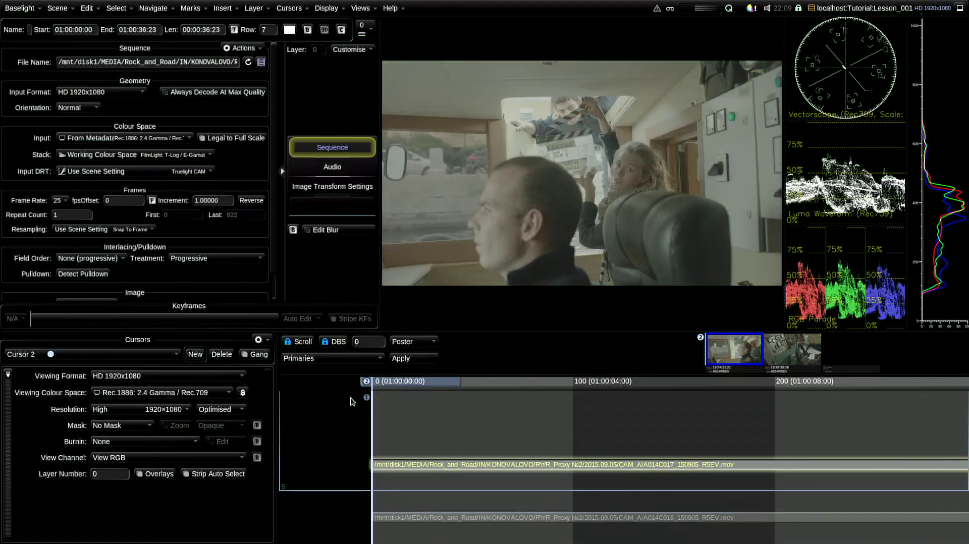
key(Down)
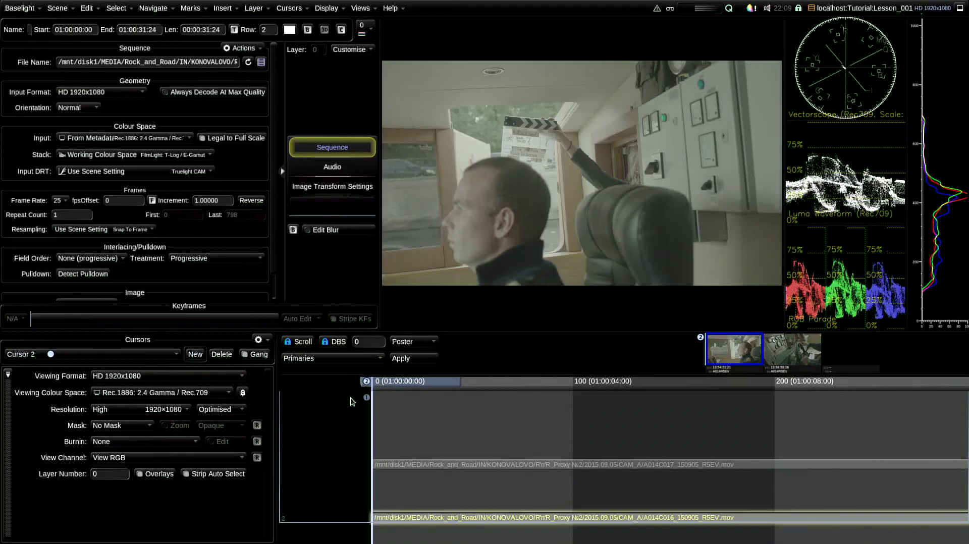
key(Up)
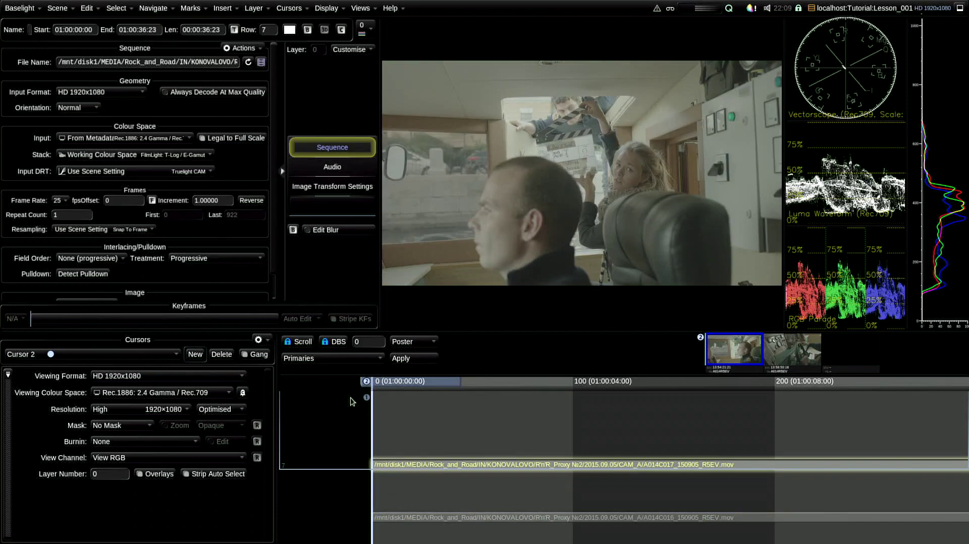
- Switch back and forth between Cursor 1 and Cursor 2 to compare the two stacked clips at the first frame
key(Down)
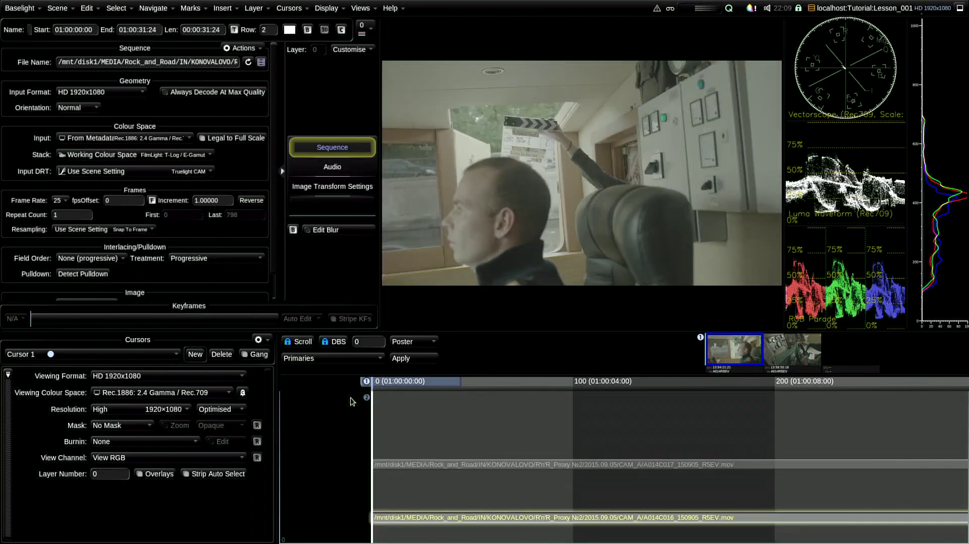
key(Up)
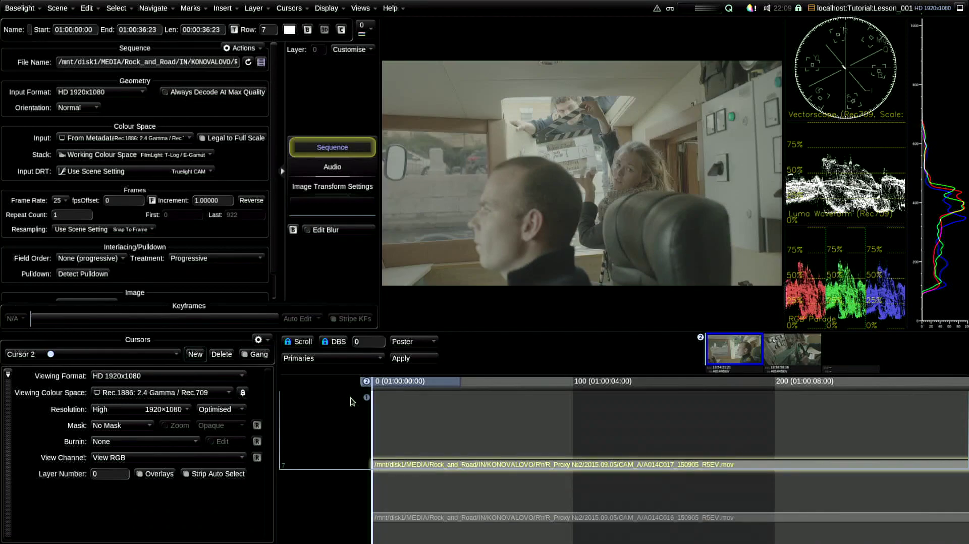
key(Down)
key(Up)
- Move both cursors to frame 39 and alternate between them to compare the two clips, ending on Cursor 2
drag(401, 384, 480, 411)
key(ctrl+Tab)
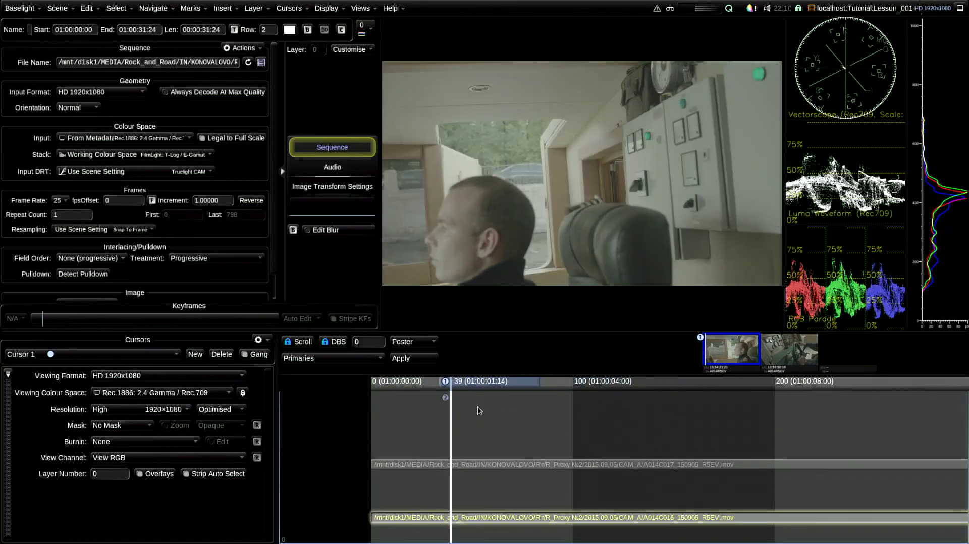
key(ctrl+Tab)
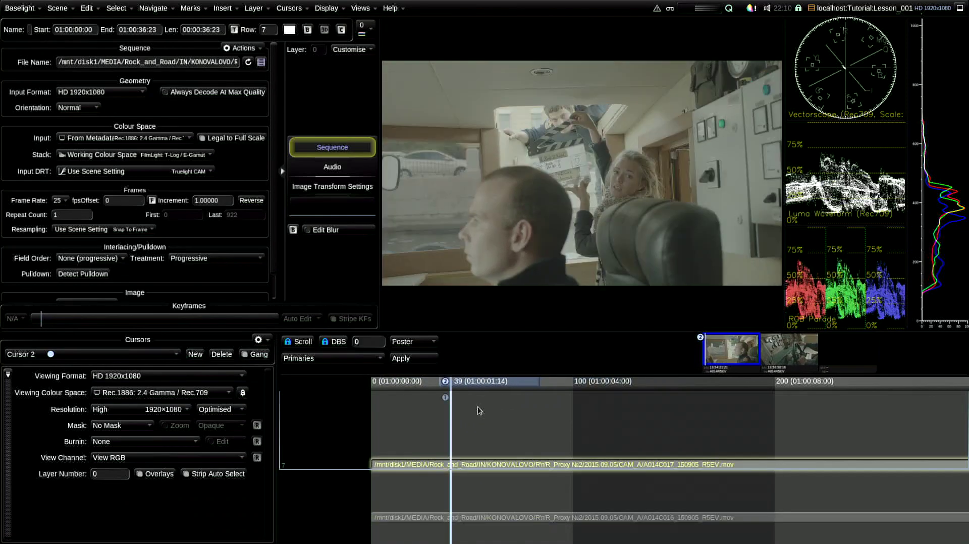
key(ctrl+Tab)
key(ctrl+Tab)
- Display both cursors' images side by side and scrub the cursors together along the timeline, stopping at frame 40
key(alt+2)
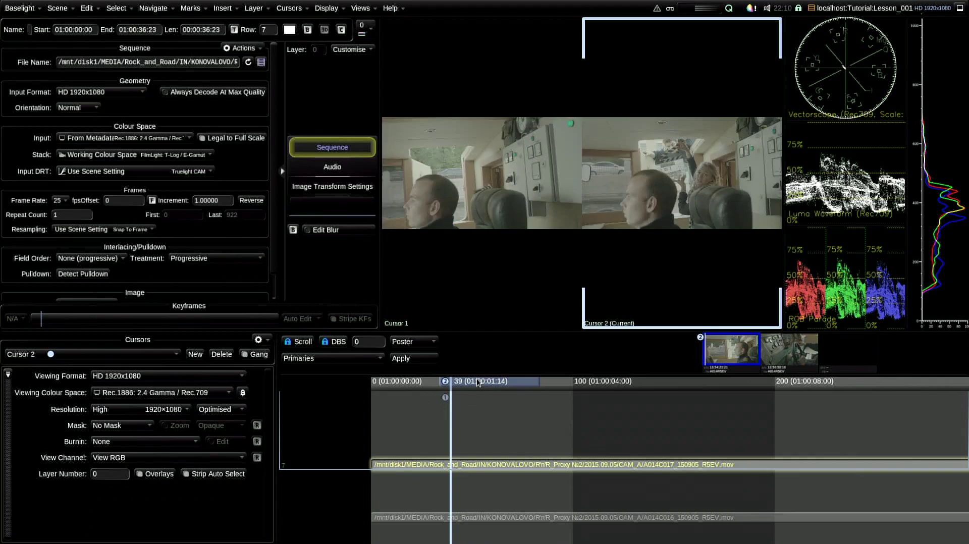
drag(489, 386, 570, 423)
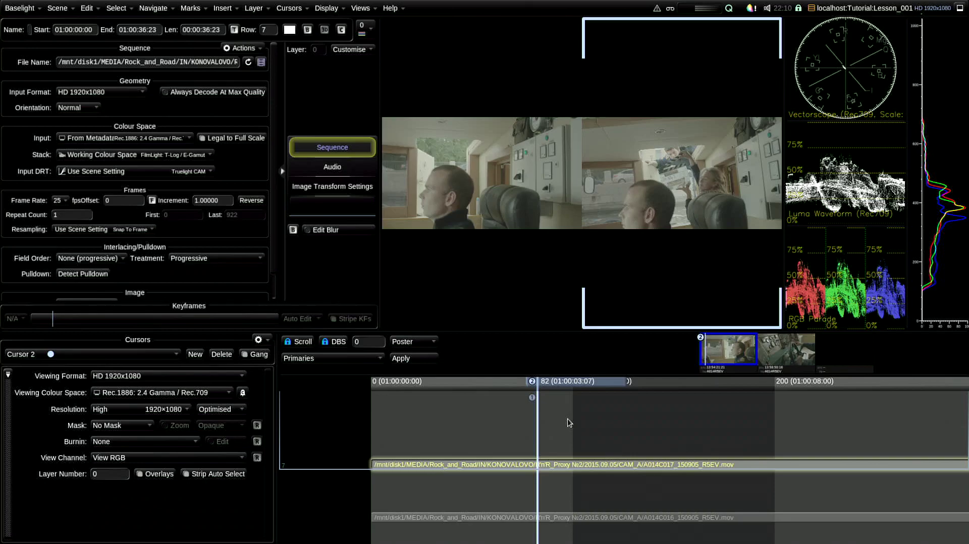
drag(570, 422, 496, 397)
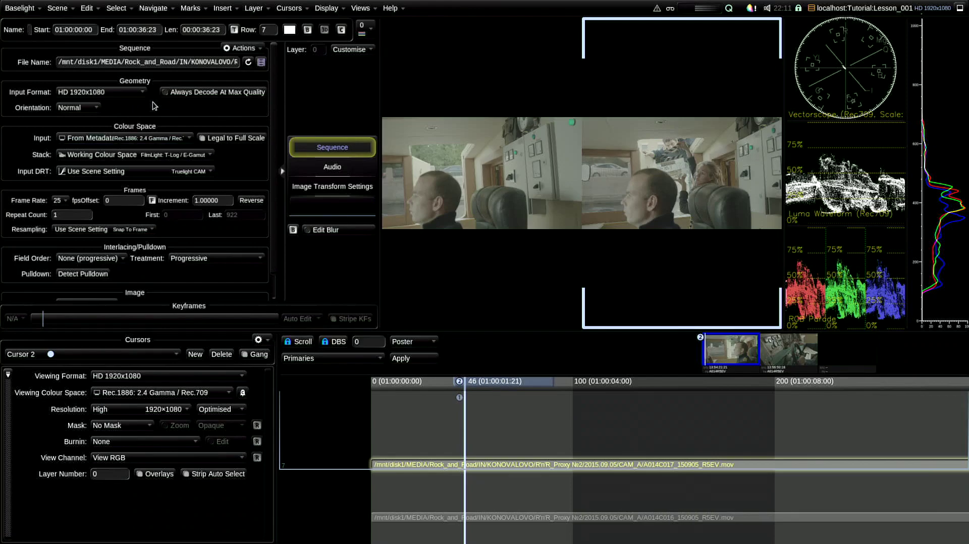
click(422, 382)
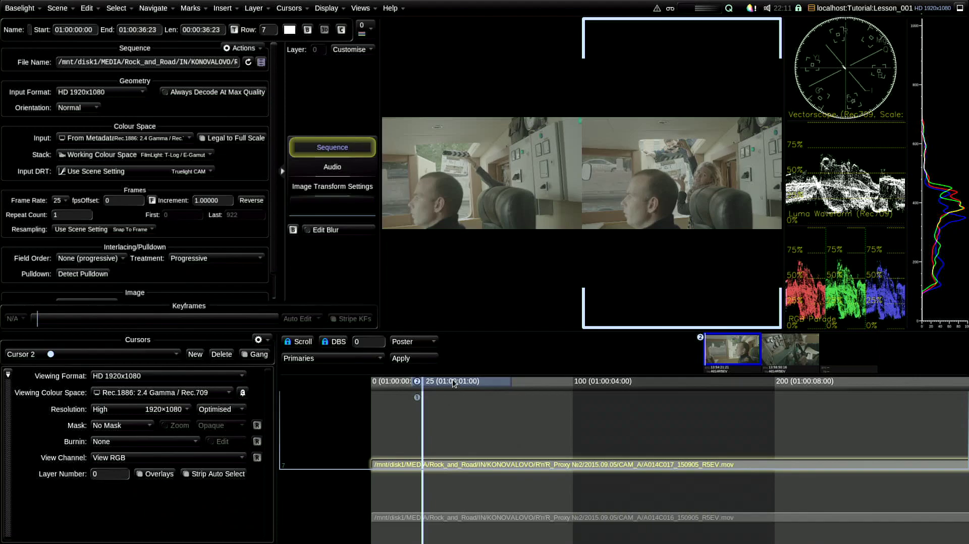
drag(455, 384, 485, 390)
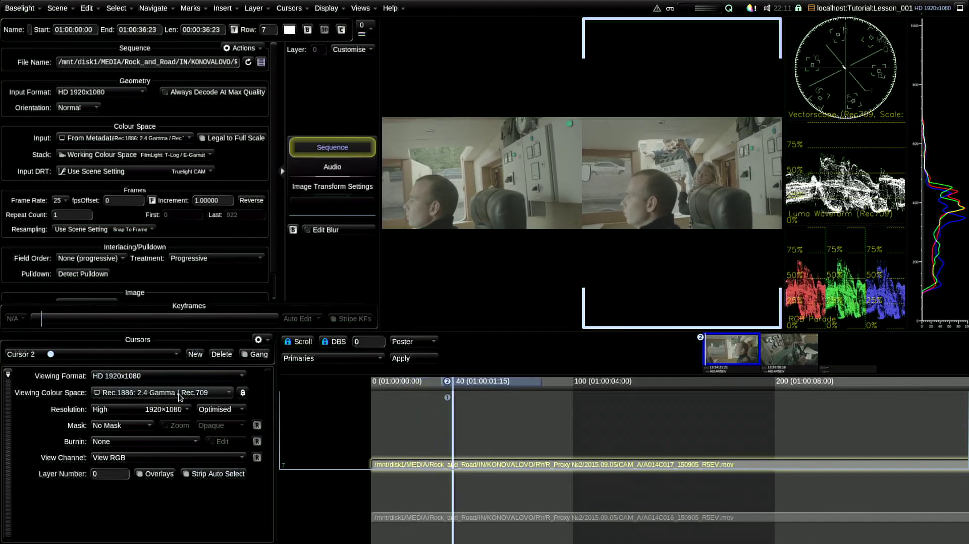
- Try the HD 1280x720 viewing format on Cursor 2 and restore it to HD 1920x1080
key(ctrl+Tab)
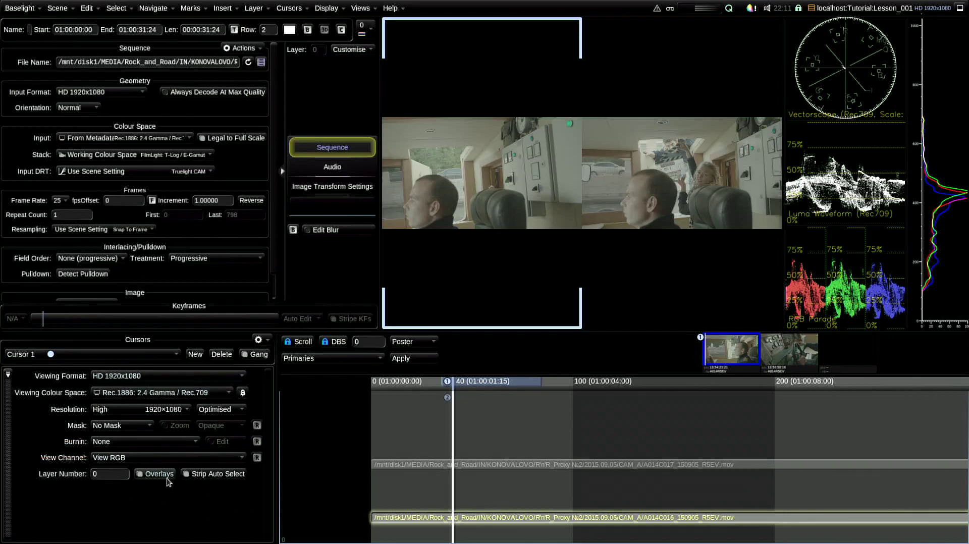
key(Tab)
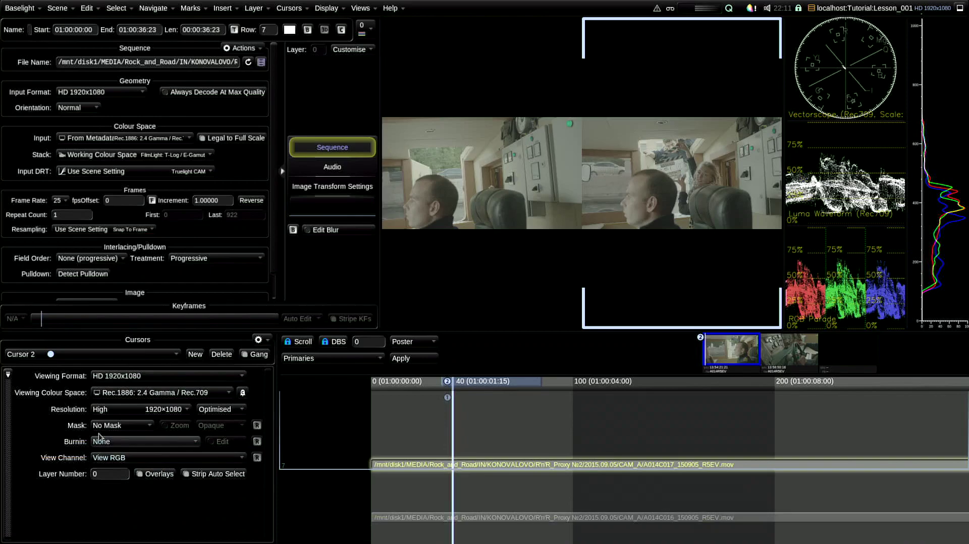
click(130, 377)
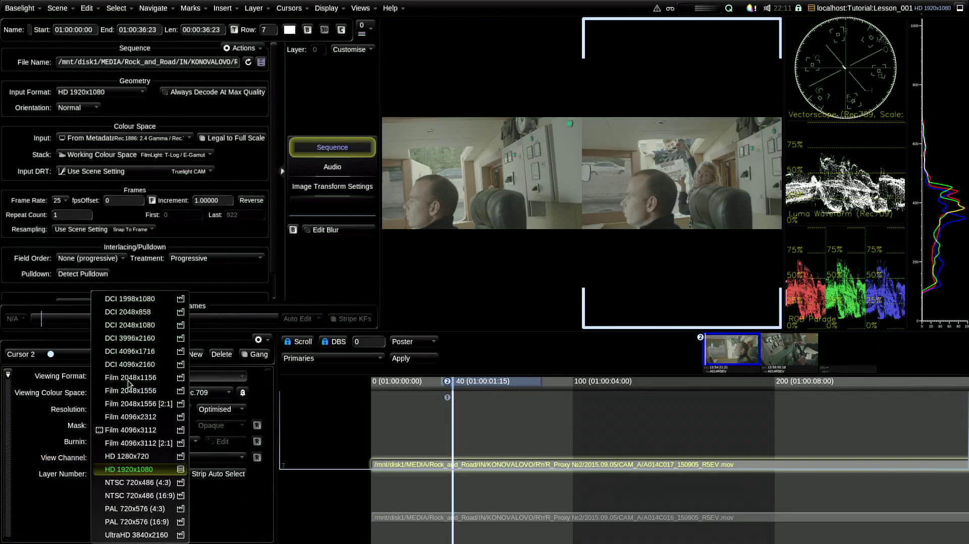
click(159, 457)
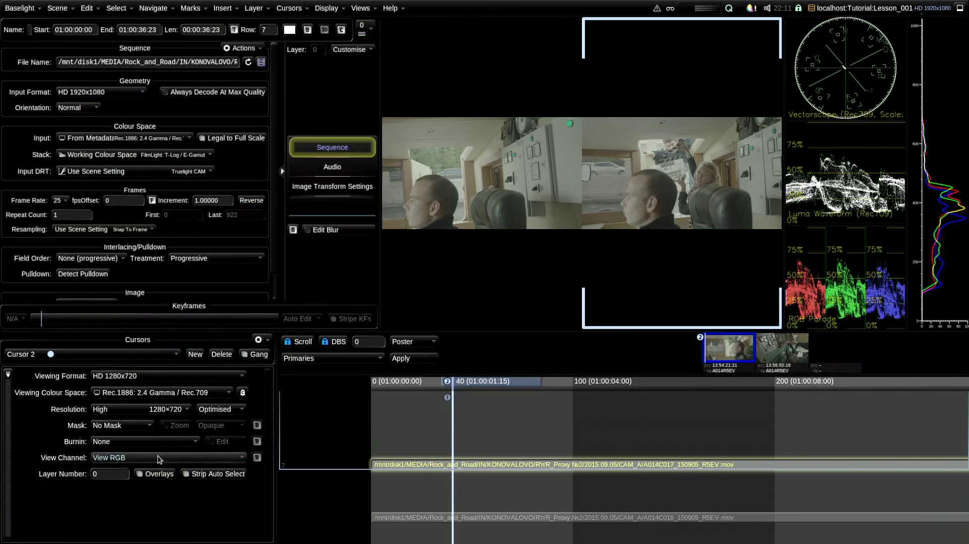
click(139, 377)
click(144, 473)
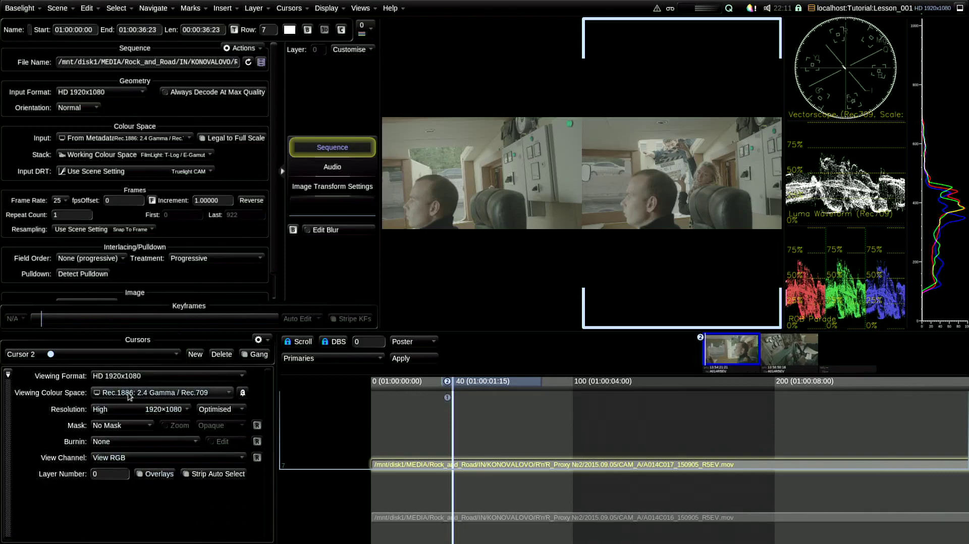
- Set Cursor 2's viewing colour space to sRGB: ~2.2 Gamma / Rec.709
mouse_move(130, 396)
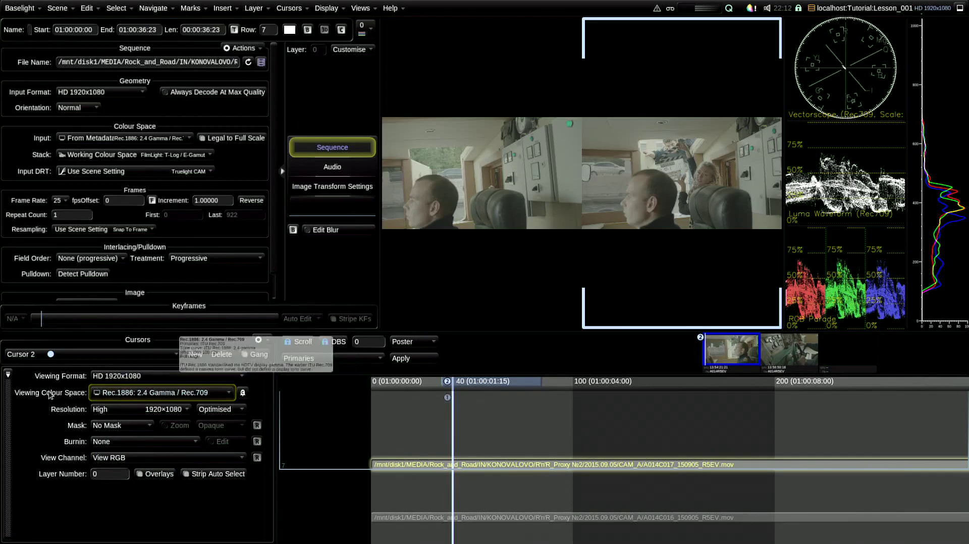
click(135, 396)
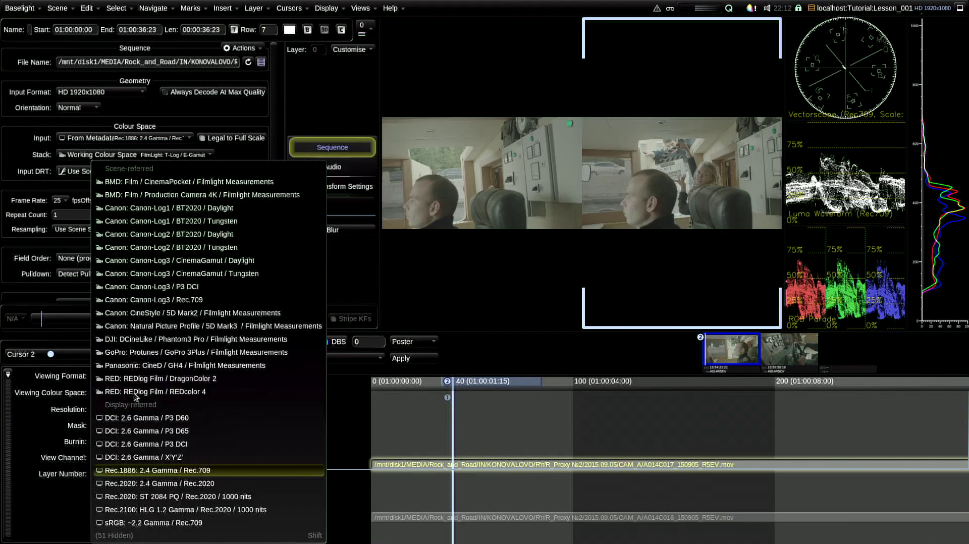
click(149, 527)
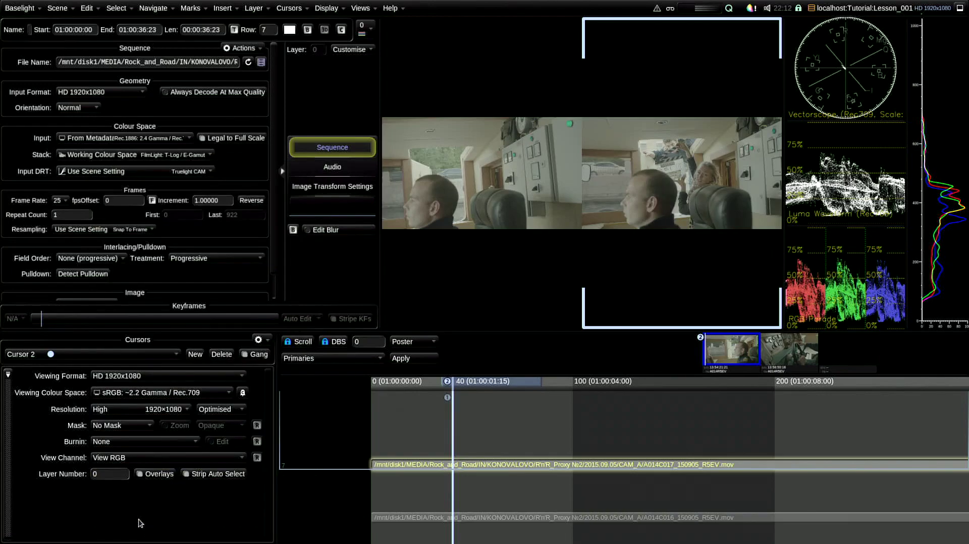
- Apply a 2.35:1 mask to Cursor 2 and set its view channel to View Green
click(123, 426)
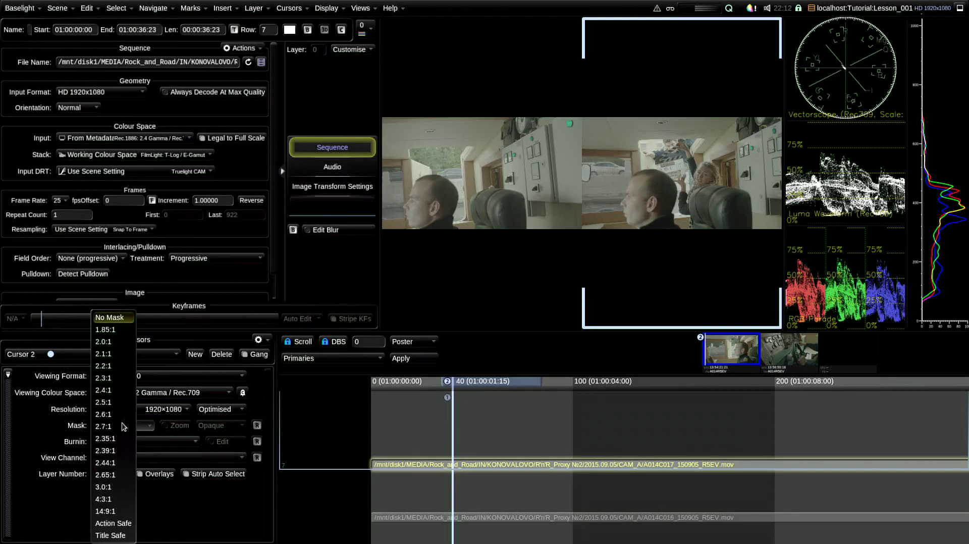
click(123, 440)
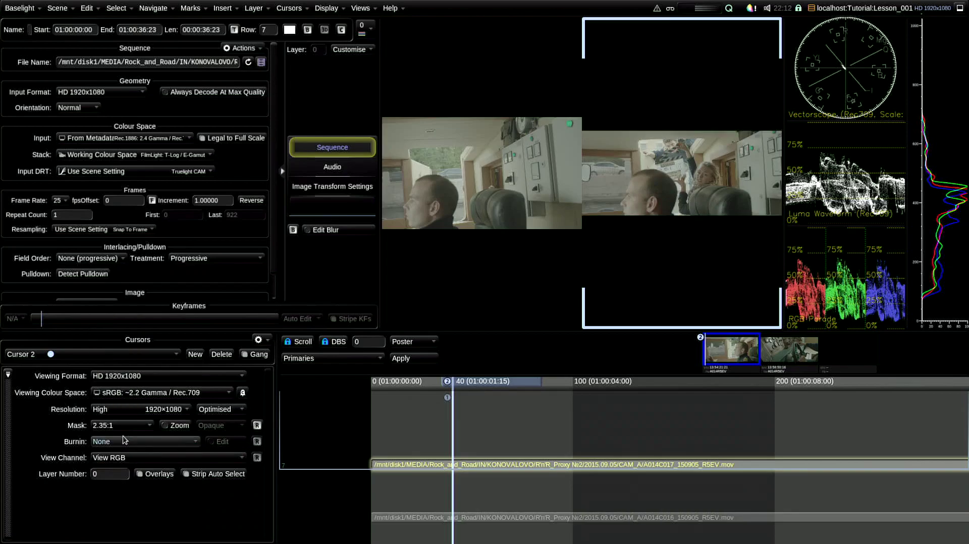
click(107, 458)
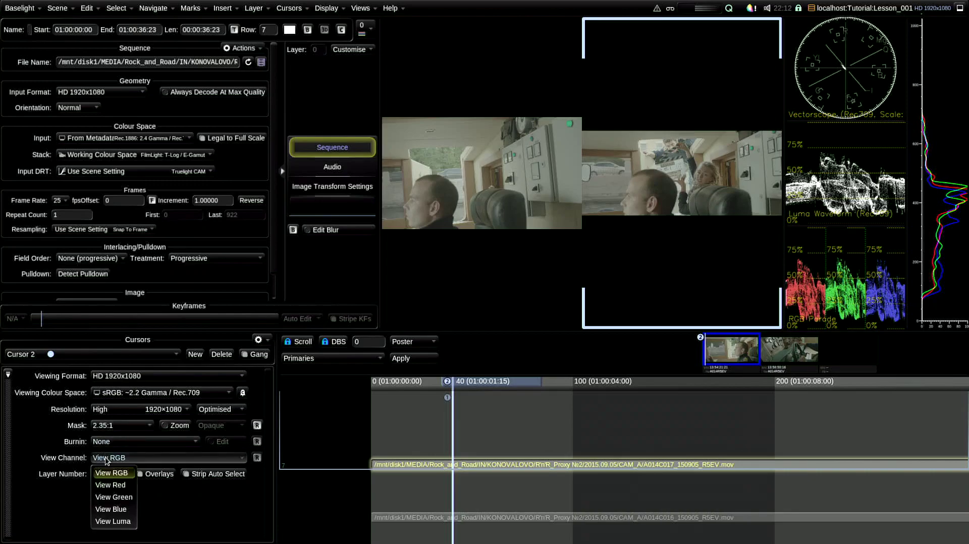
click(115, 497)
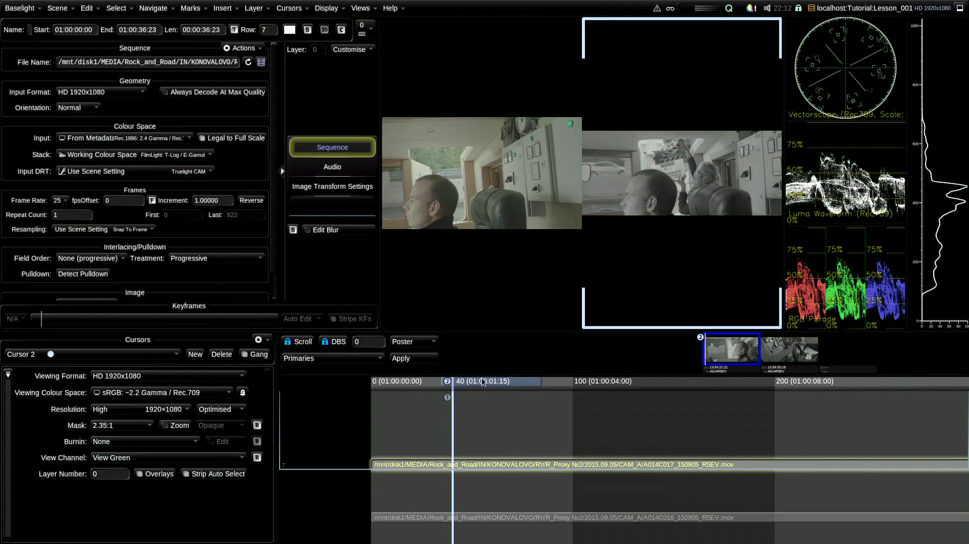
- Scrub the ganged cursors forward and back to frame 48, switching between Cursor 1 and Cursor 2 as the active cursor
drag(477, 379, 503, 437)
key(Tab)
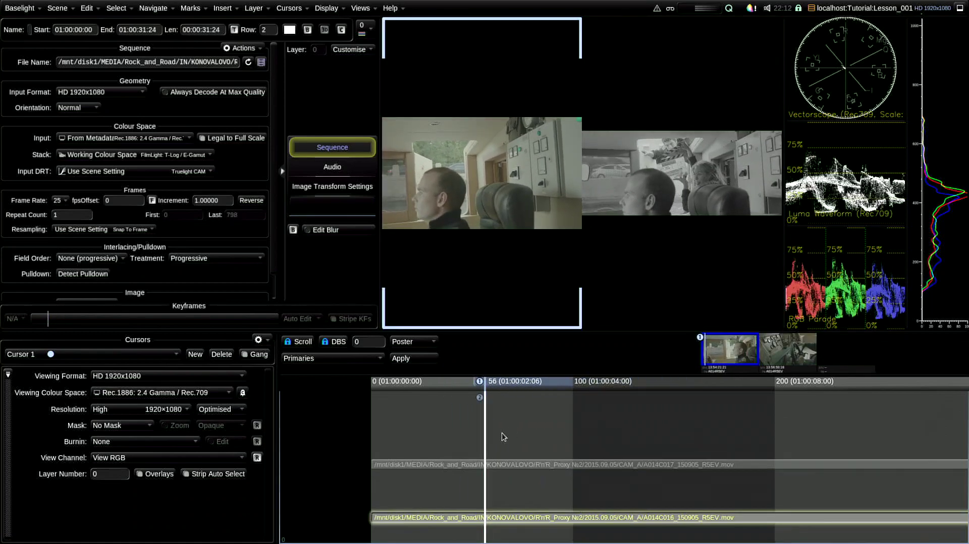
mouse_move(528, 387)
mouse_down()
mouse_move(482, 389)
mouse_move(512, 390)
mouse_up()
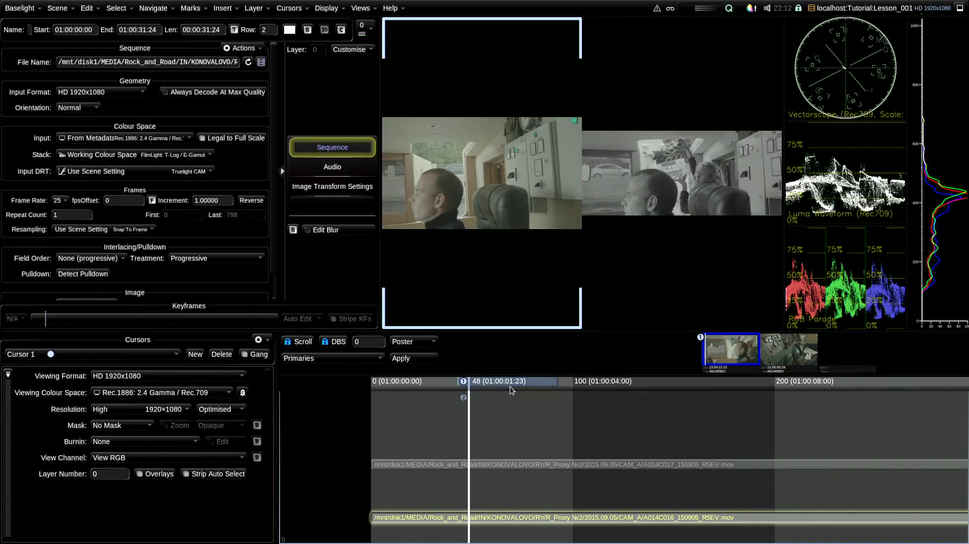
key(Tab)
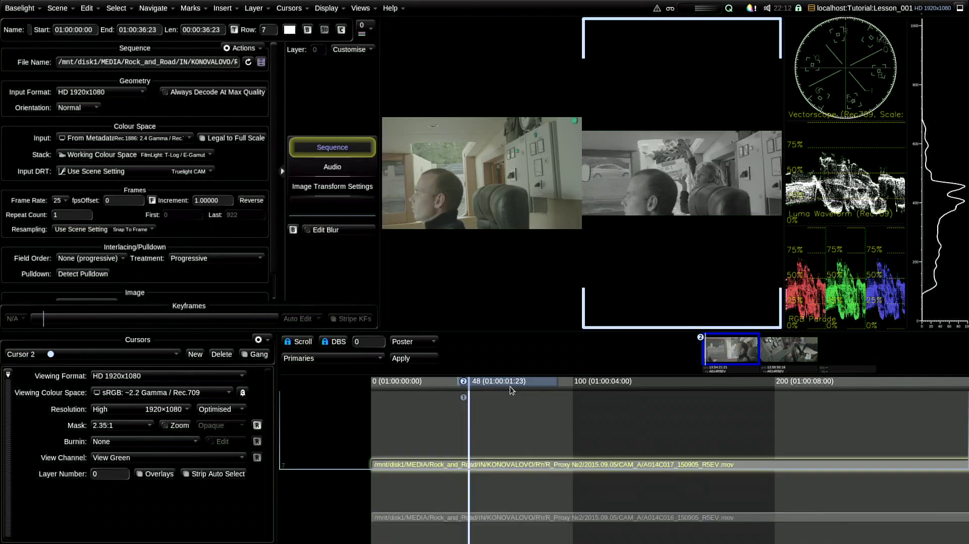
- Point Cursor 2 at the lower clip A014C016 and switch between both cursors to compare their individual view settings
key(Down)
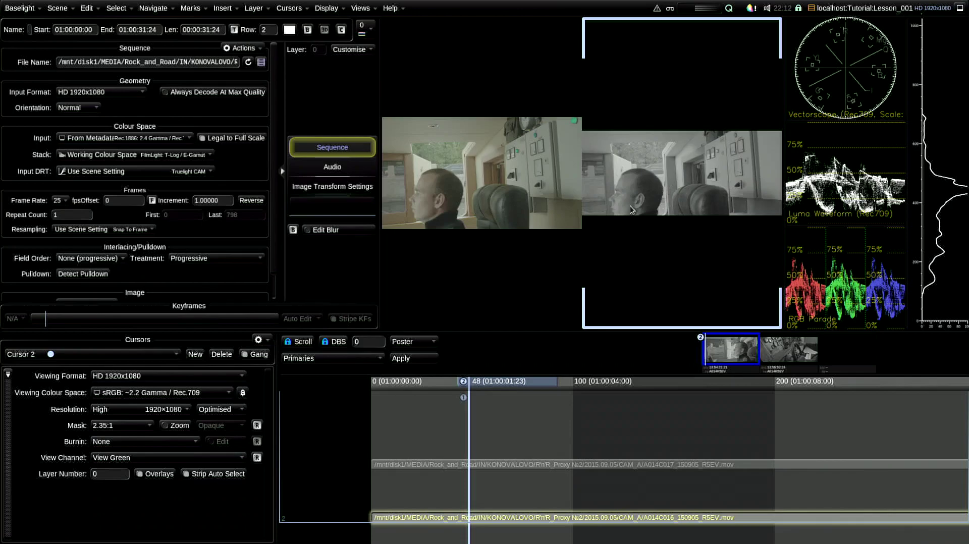
key(ctrl+1)
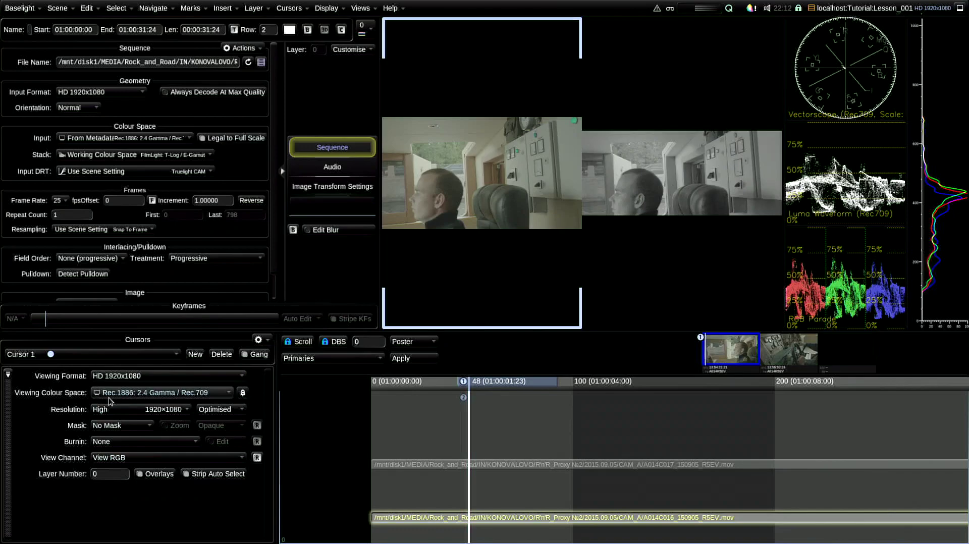
key(ctrl+2)
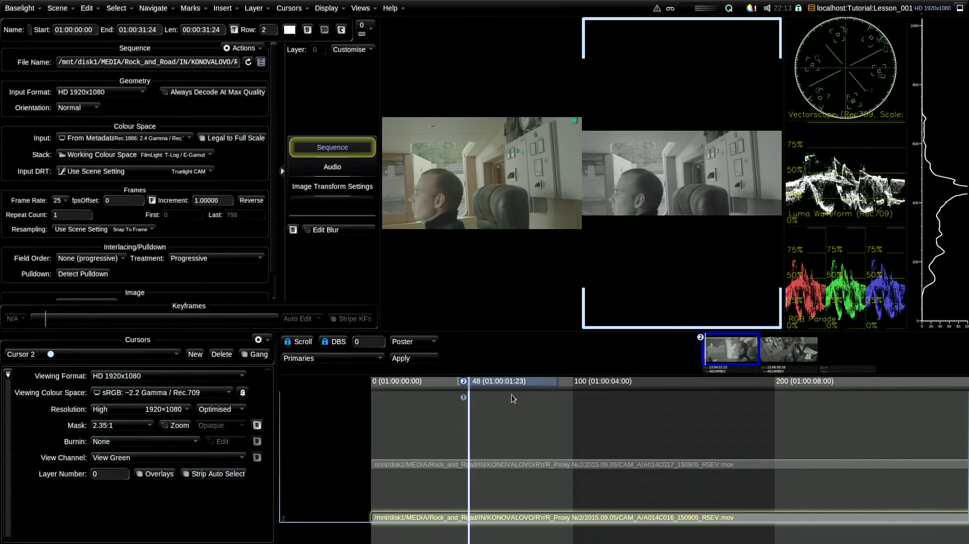
- Scrub the two ganged cursors forward to about frame 108 and back to frame 43 to compare their images
drag(521, 386, 645, 395)
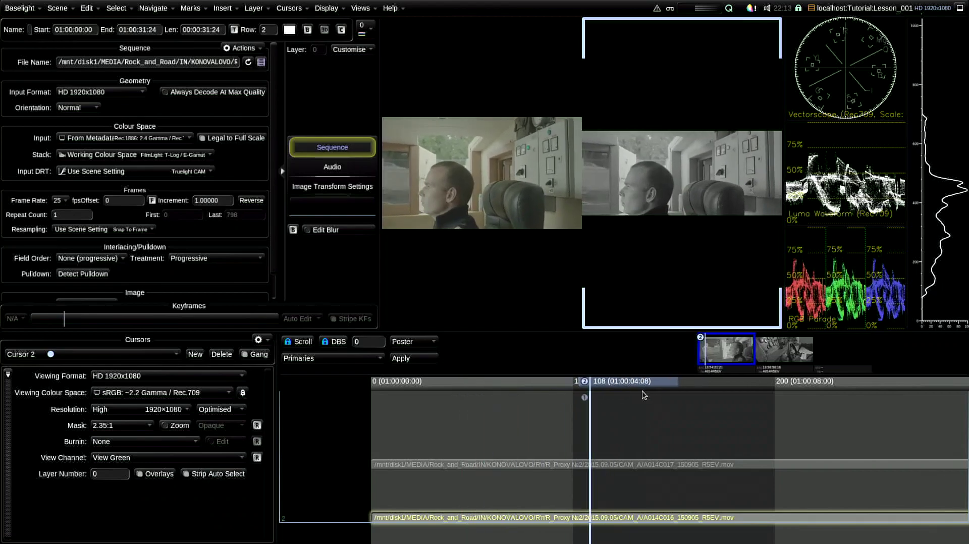
drag(645, 395, 514, 389)
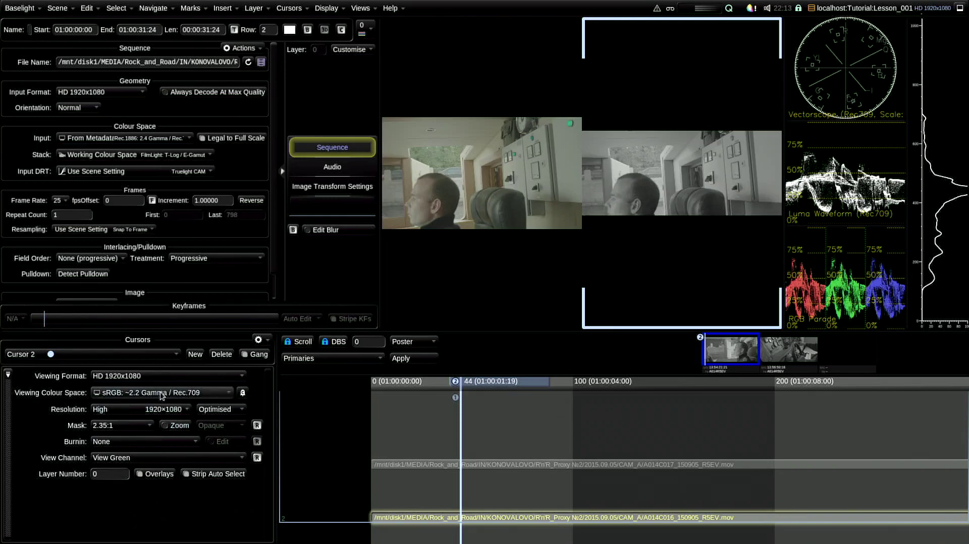
mouse_move(486, 387)
mouse_down()
mouse_move(540, 393)
mouse_move(490, 387)
mouse_up()
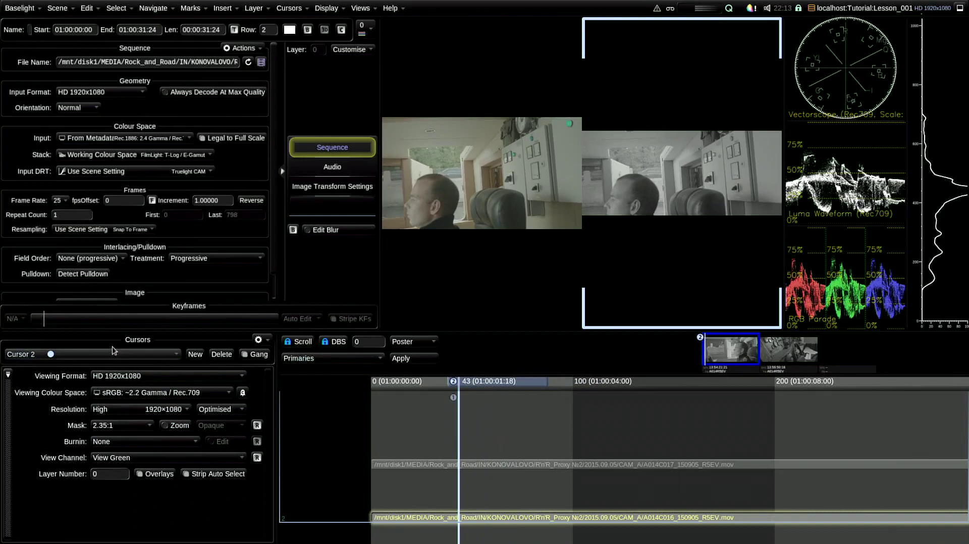
- Create Cursor 3, assign it to the second gang group, and move it on its own to about frame 101
click(195, 353)
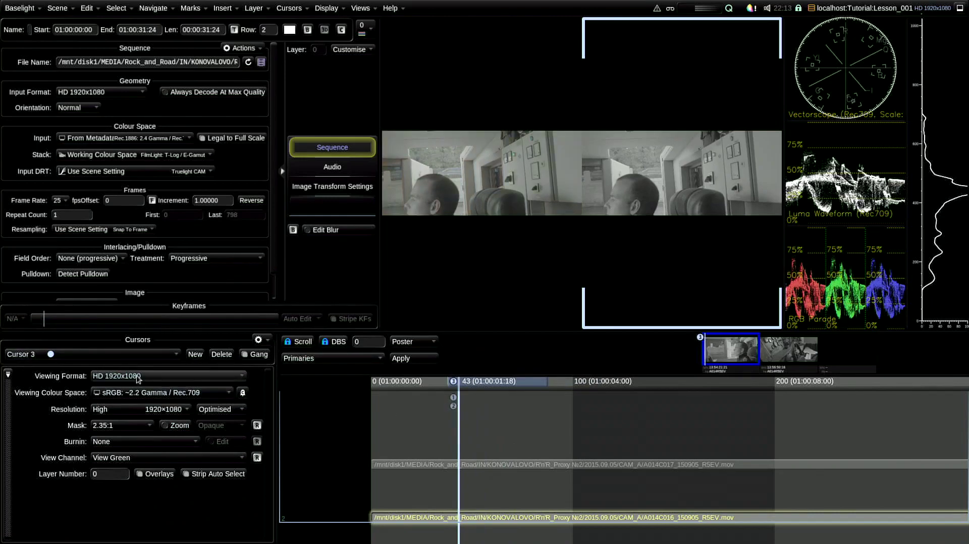
click(65, 355)
click(64, 394)
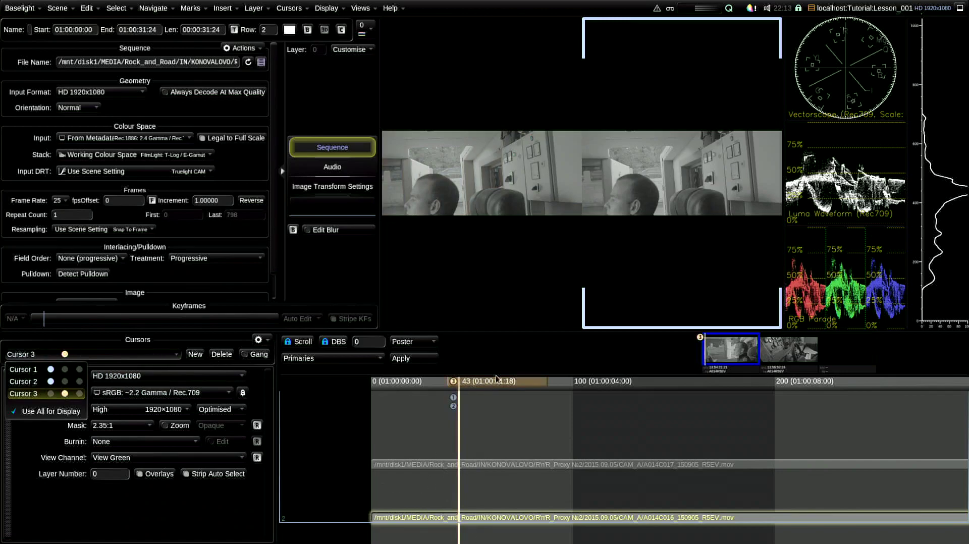
click(513, 391)
click(581, 388)
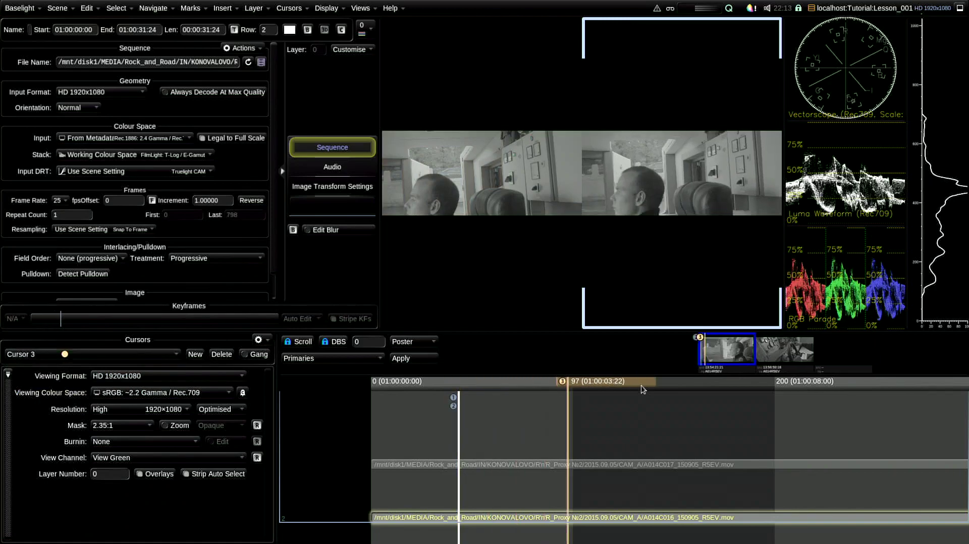
- Point Cursor 2 at the upper clip A014C017, and scrub the Cursor 1 and 2 group to frame 54 and Cursor 3 to frame 234
key(Up)
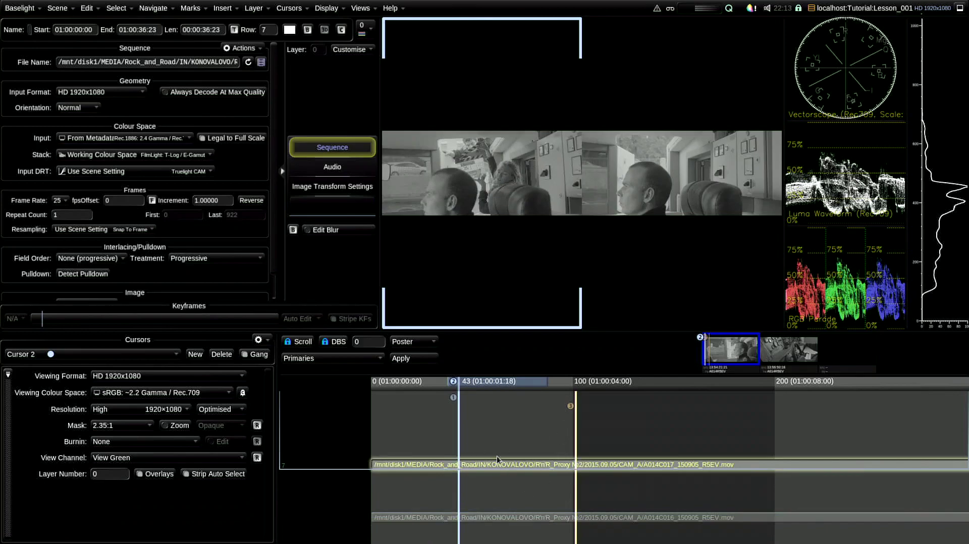
click(453, 395)
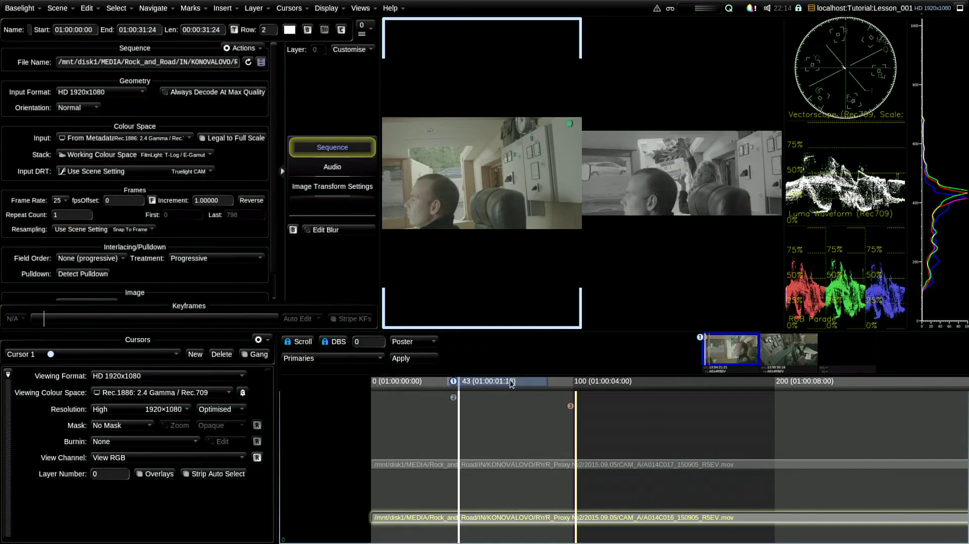
drag(512, 384, 535, 420)
key(3)
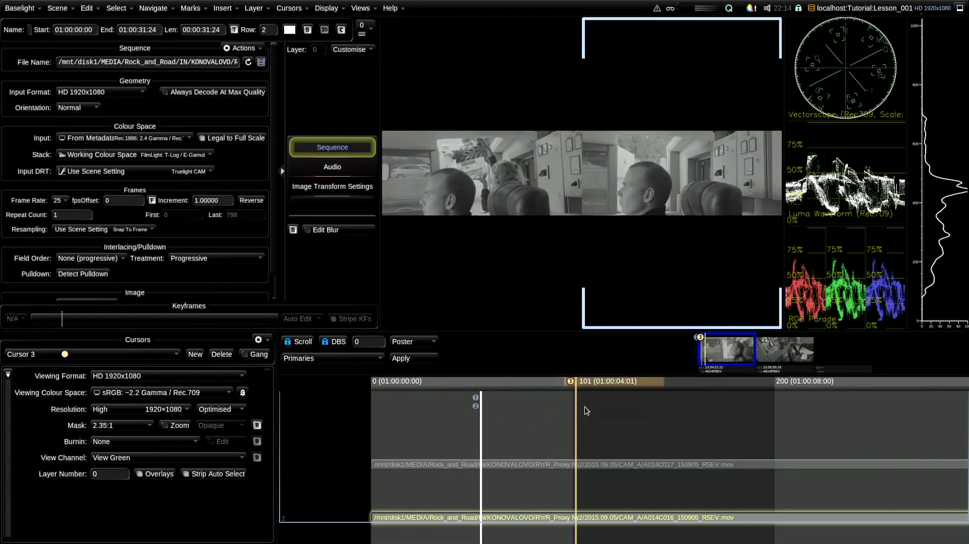
drag(611, 383, 863, 435)
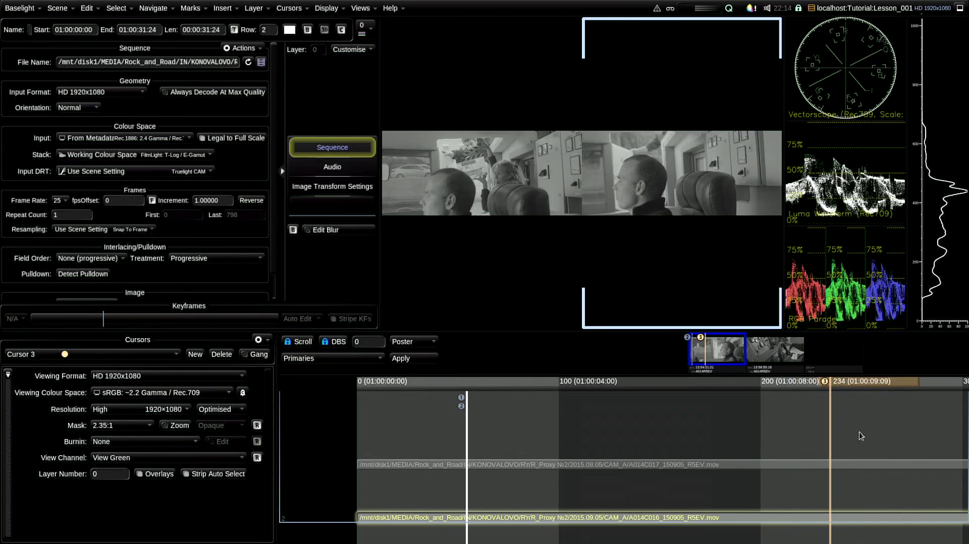
- Set Cursor 3's viewing colour space to Rec.1886: 2.4 Gamma / Rec.709, its view channel to View RGB and its mask to No Mask
click(194, 393)
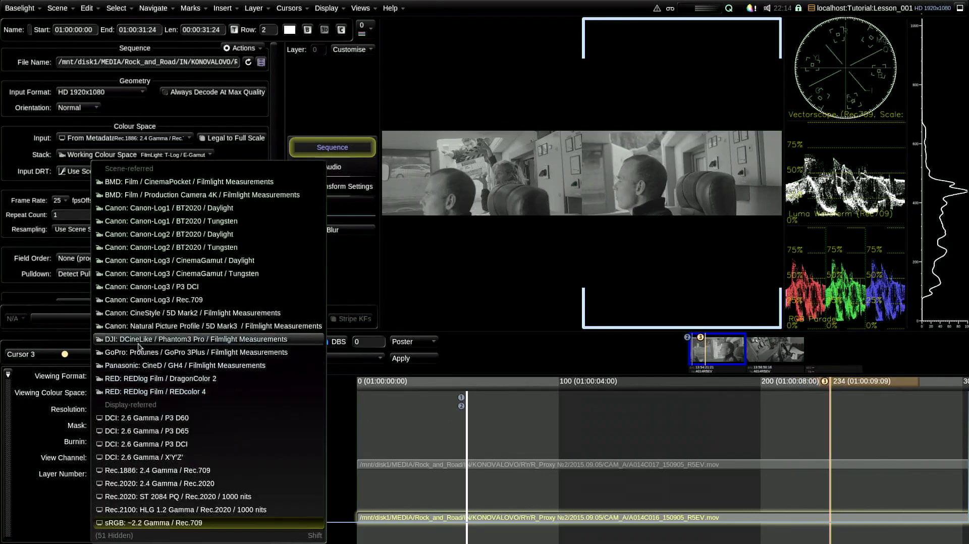
click(168, 472)
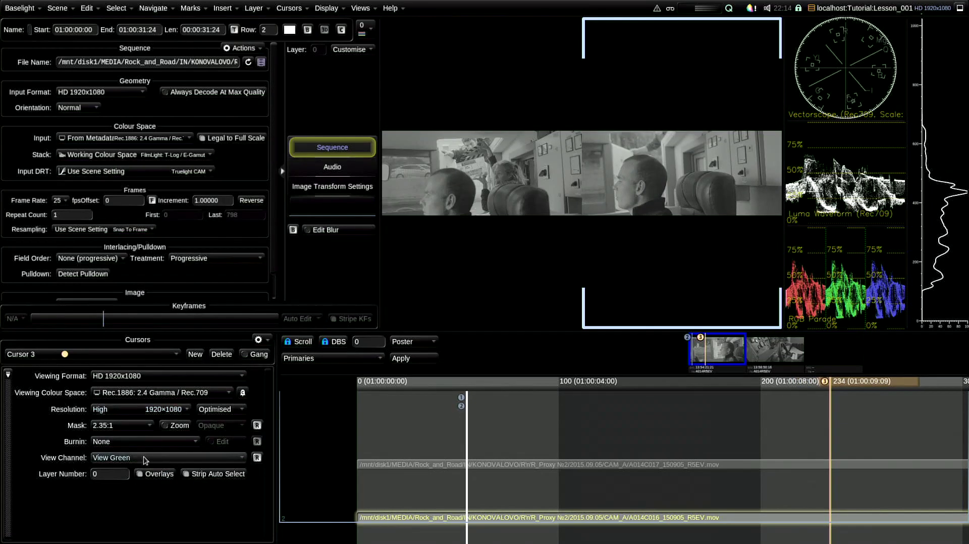
click(257, 458)
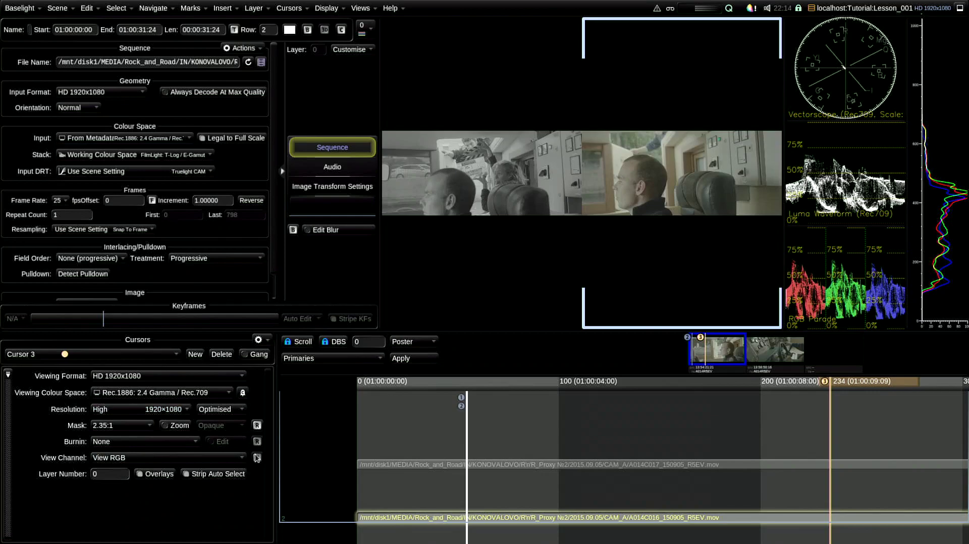
click(120, 425)
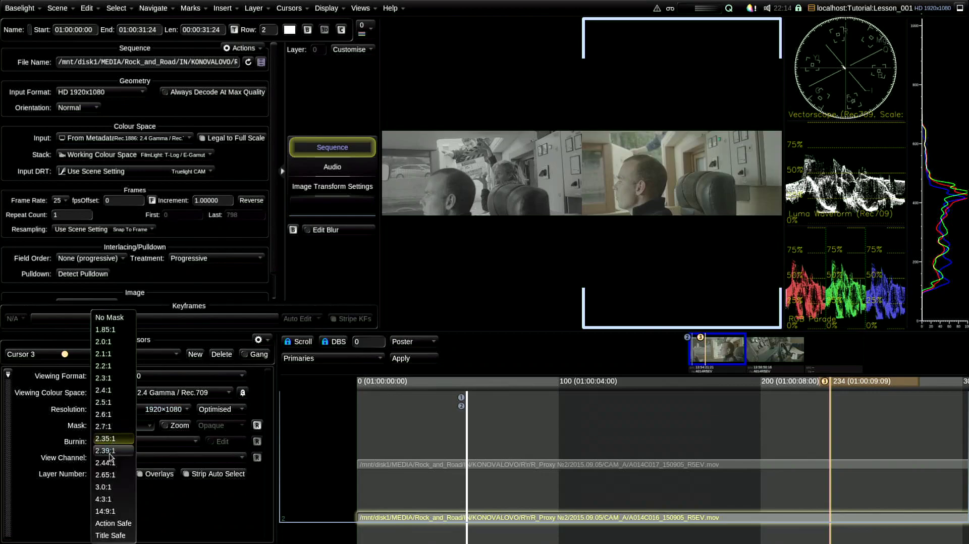
click(105, 320)
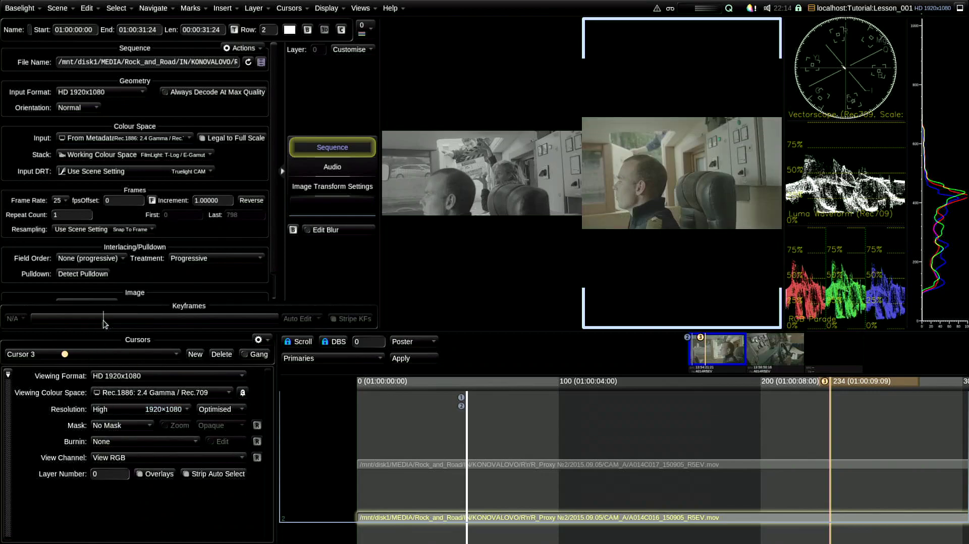
- Move Cursor 3 to about frame 539 and the Cursor 1 and 2 group to frame 177
drag(847, 384, 719, 405)
scroll(719, 406, down, 3)
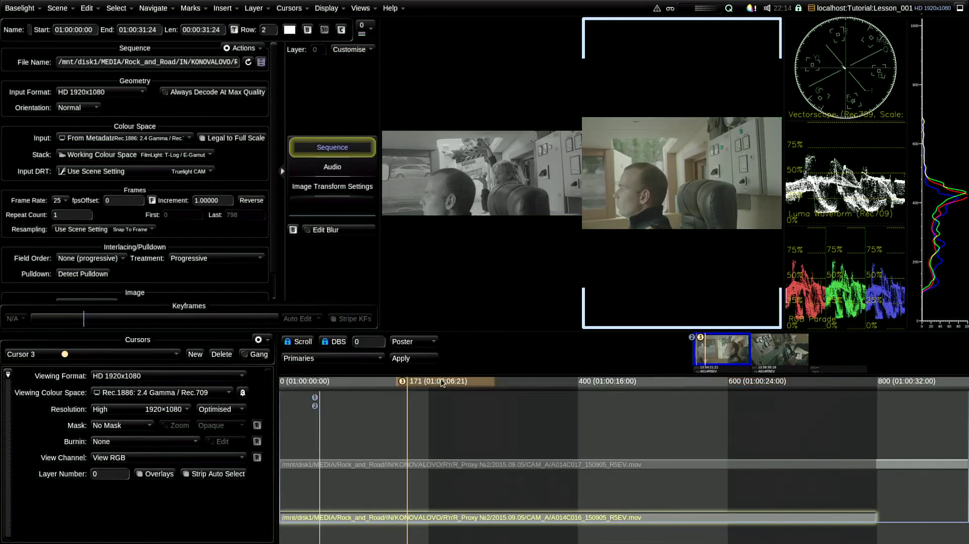
drag(440, 381, 720, 383)
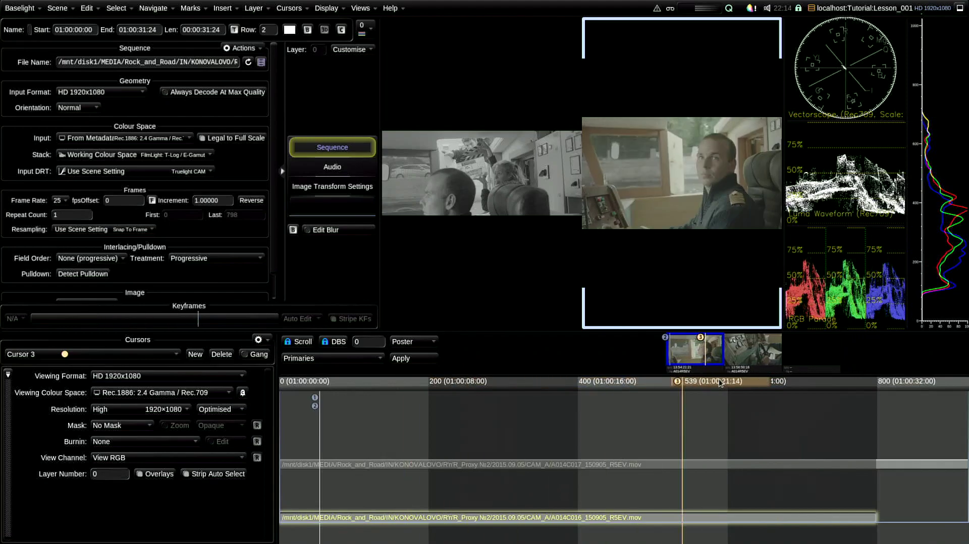
key(ctrl+1)
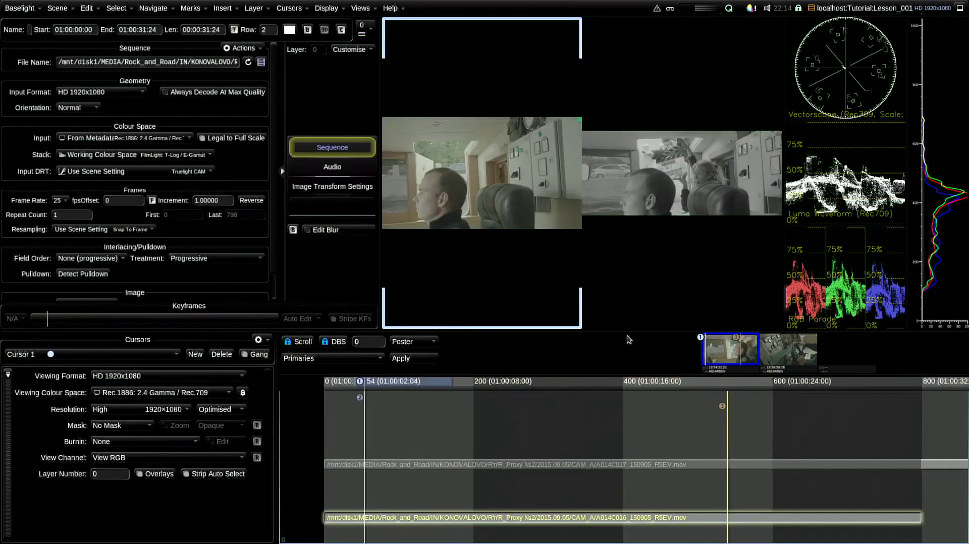
drag(418, 387, 505, 416)
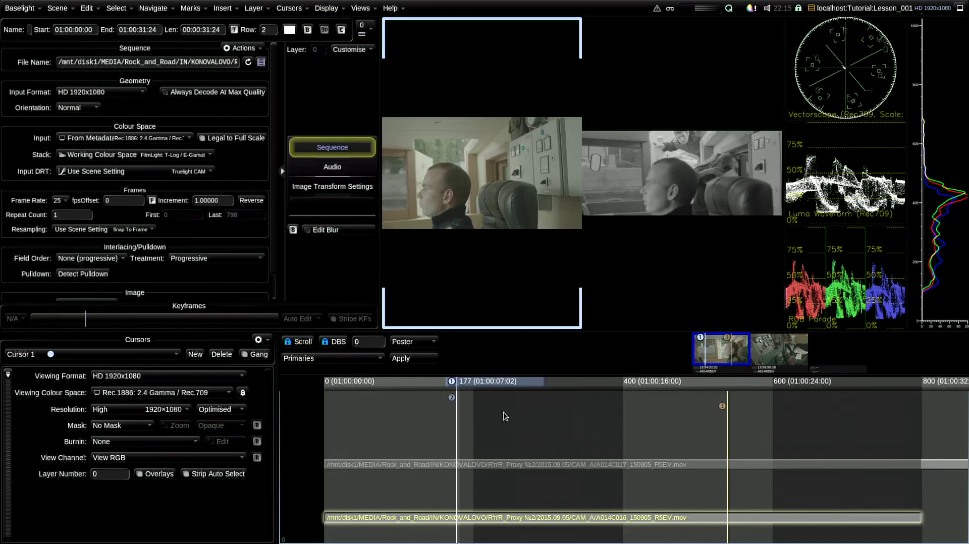
- Add cursors up to Cursor 9, assigning Cursors 4 to 7 to the second gang group and Cursors 8 and 9 to the third
click(81, 354)
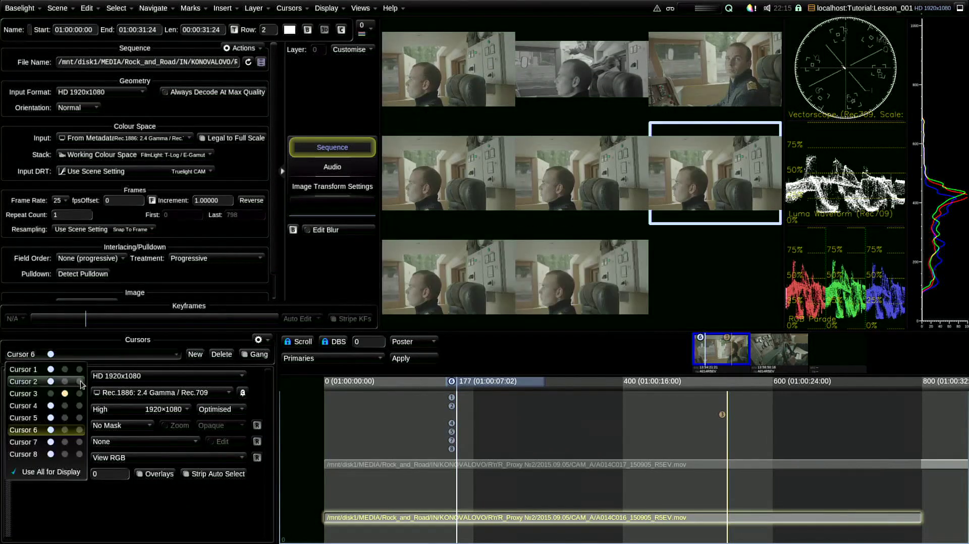
click(23, 406)
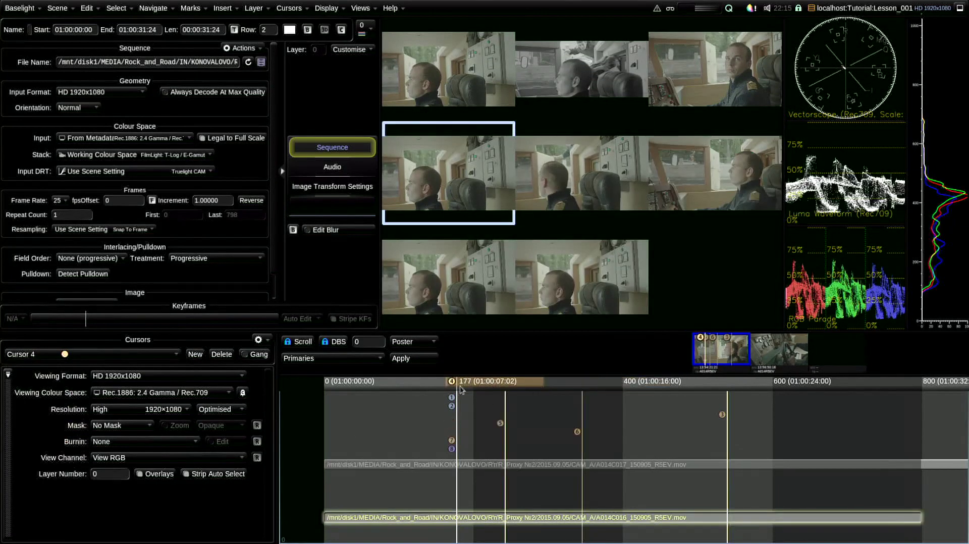
click(195, 355)
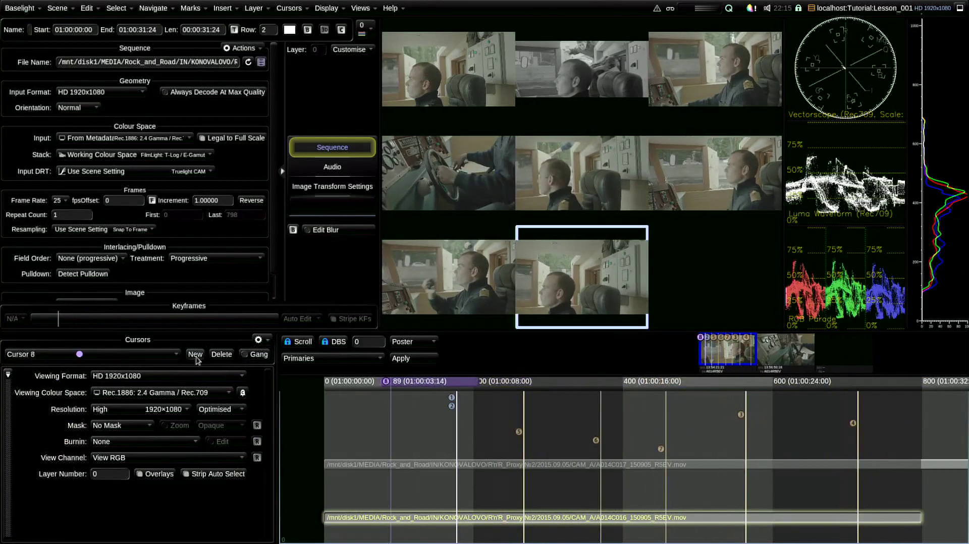
click(196, 354)
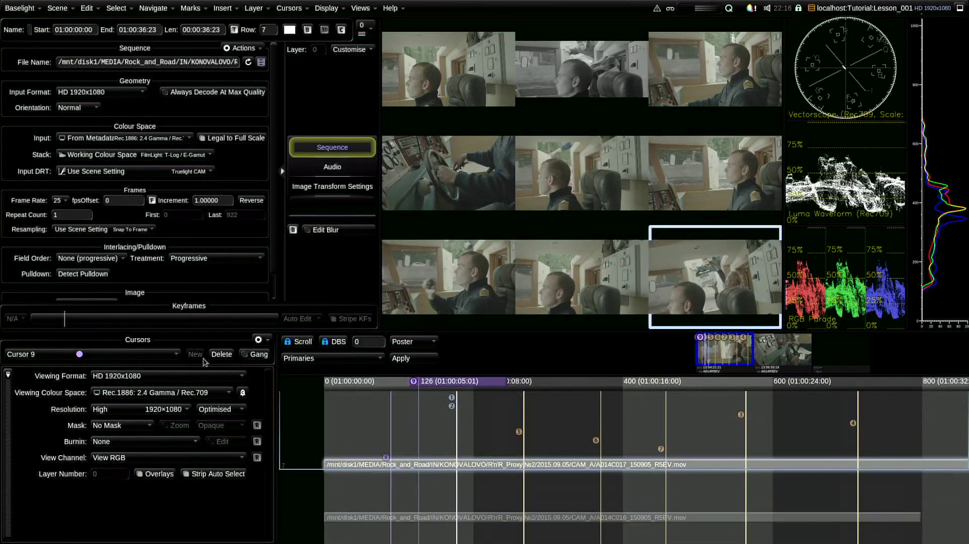
- Move the third gang group, with Cursor 9 active, to frame 101
click(398, 393)
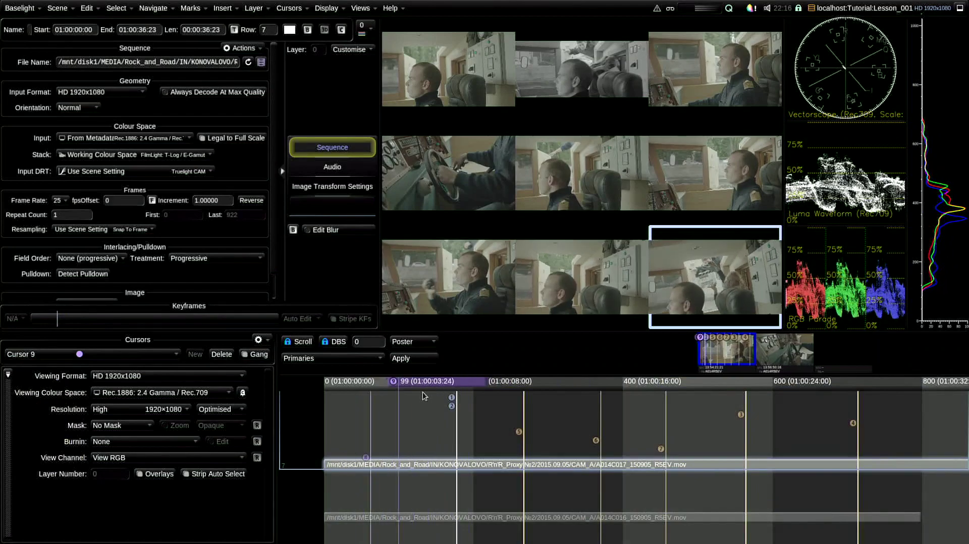
key(Right)
key(Right)
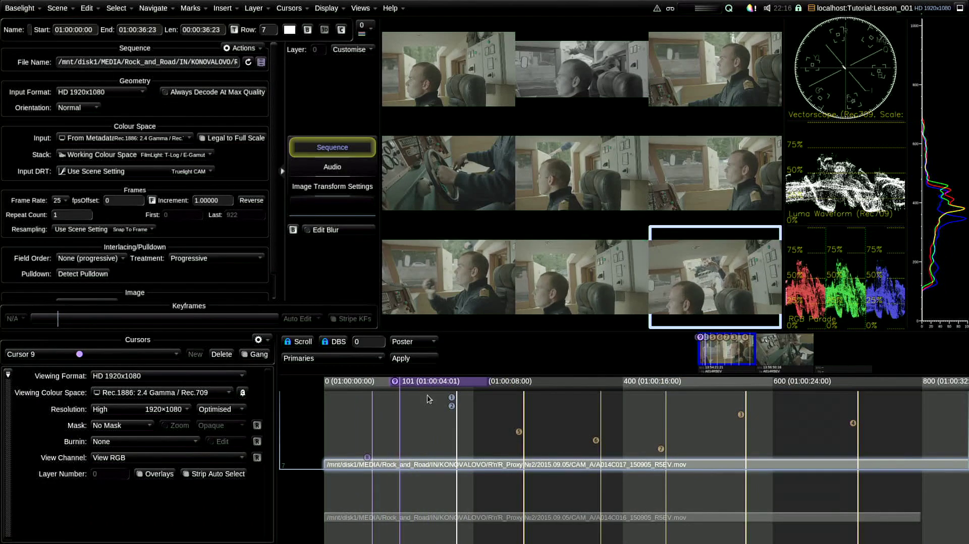
- Move the Cursor 1 gang group to frame 169 and the Cursor 5 gang group to frame 254
key(1)
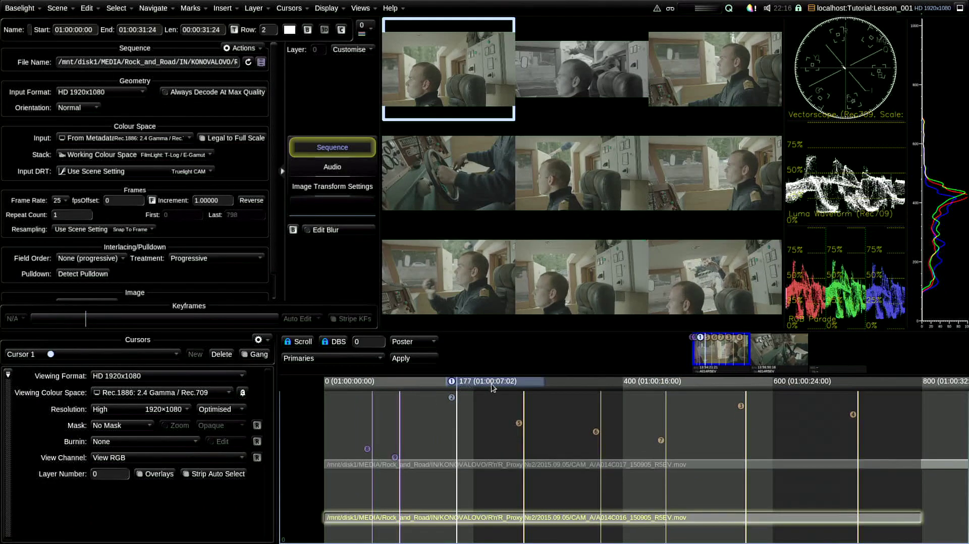
click(488, 392)
click(451, 392)
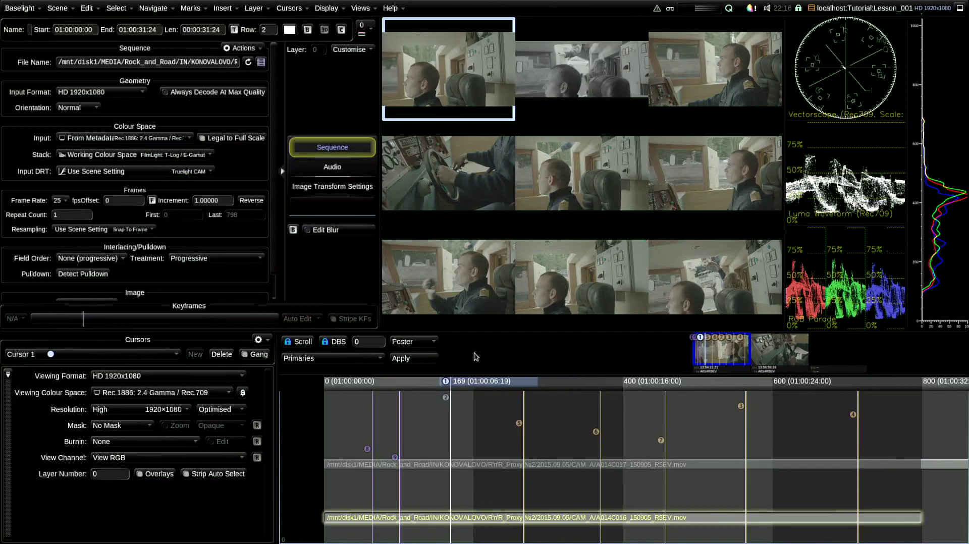
key(5)
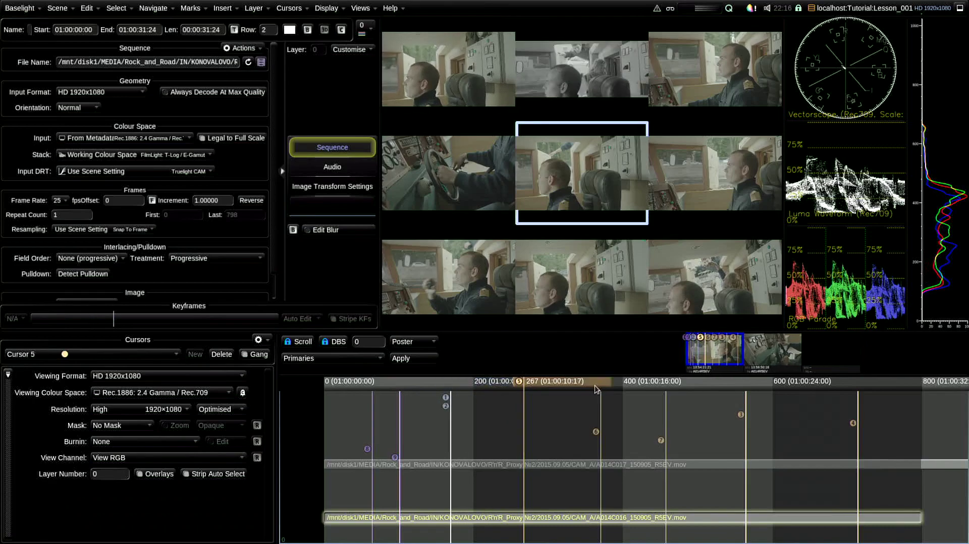
mouse_move(581, 384)
mouse_down()
mouse_move(548, 381)
mouse_move(568, 388)
mouse_up()
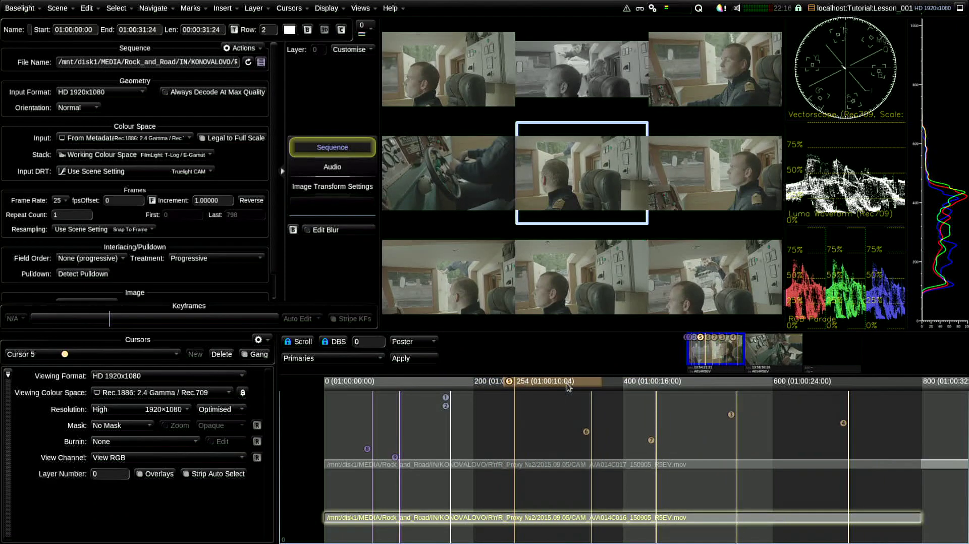
- Play the Cursor 5 gang group briefly and move the group so Cursor 5 sits at frame 234
key(space)
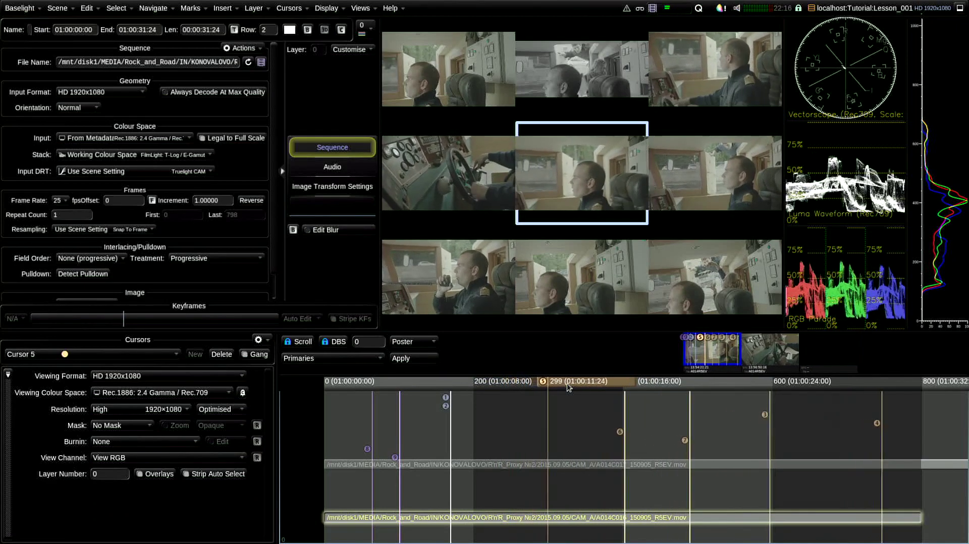
key(space)
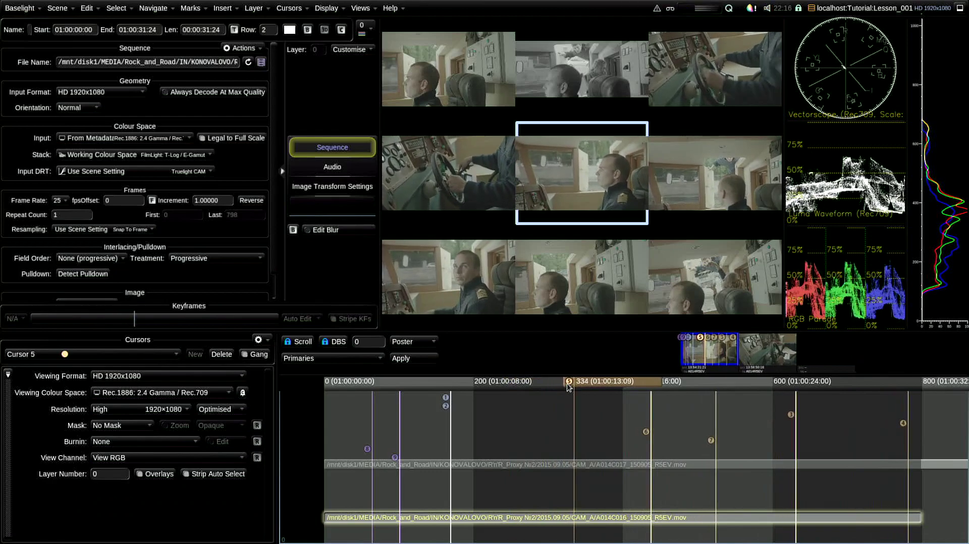
drag(584, 385, 523, 360)
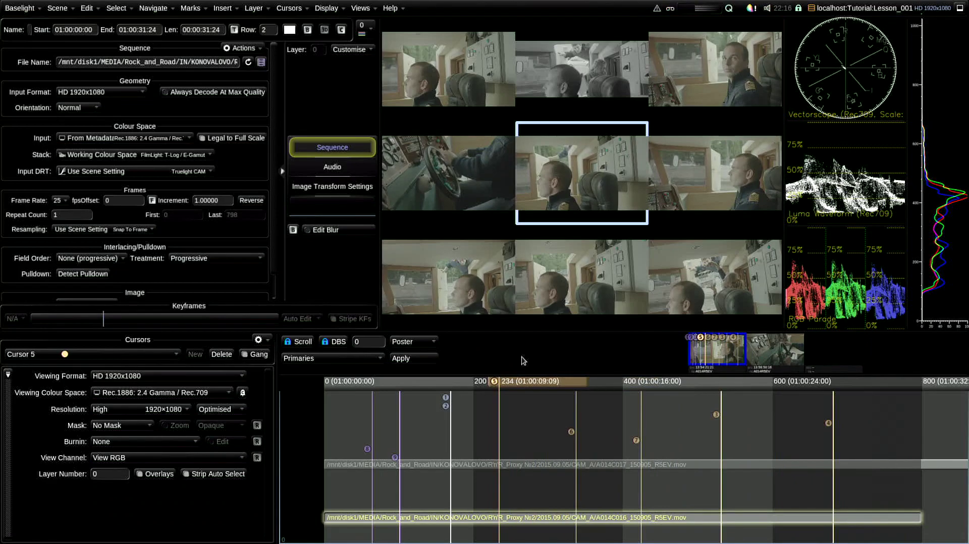
- Switch the viewer to a single image for Cursor 5 and review its available Viewing Colour Space options
key(1)
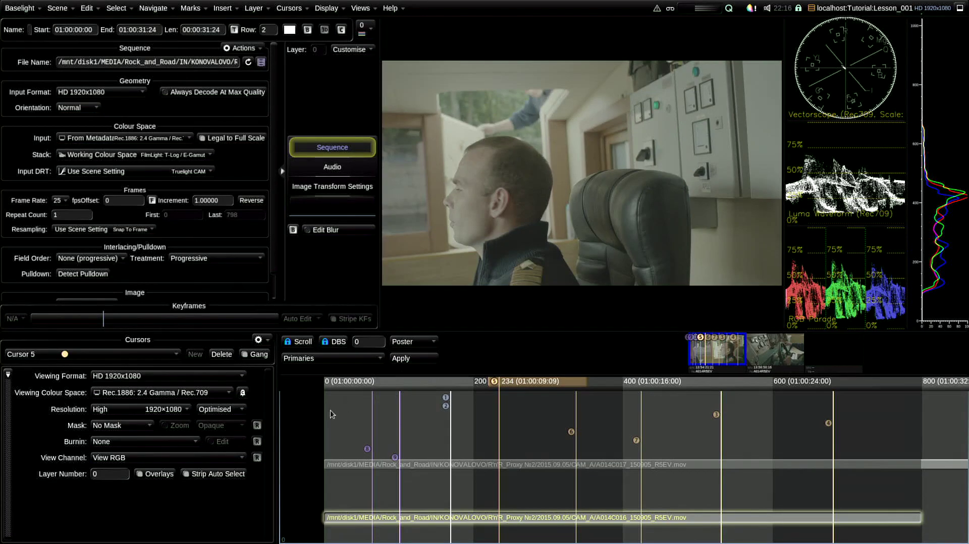
click(188, 394)
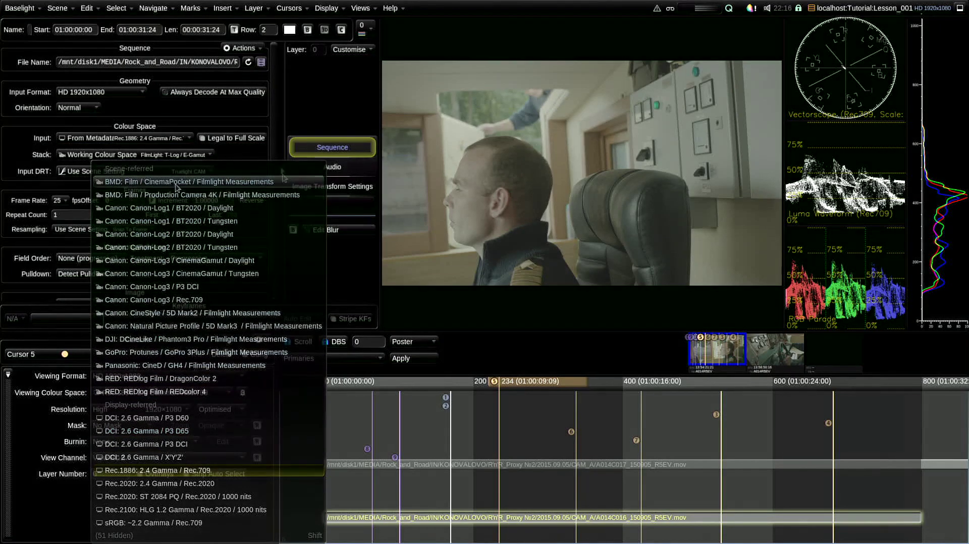
key(Escape)
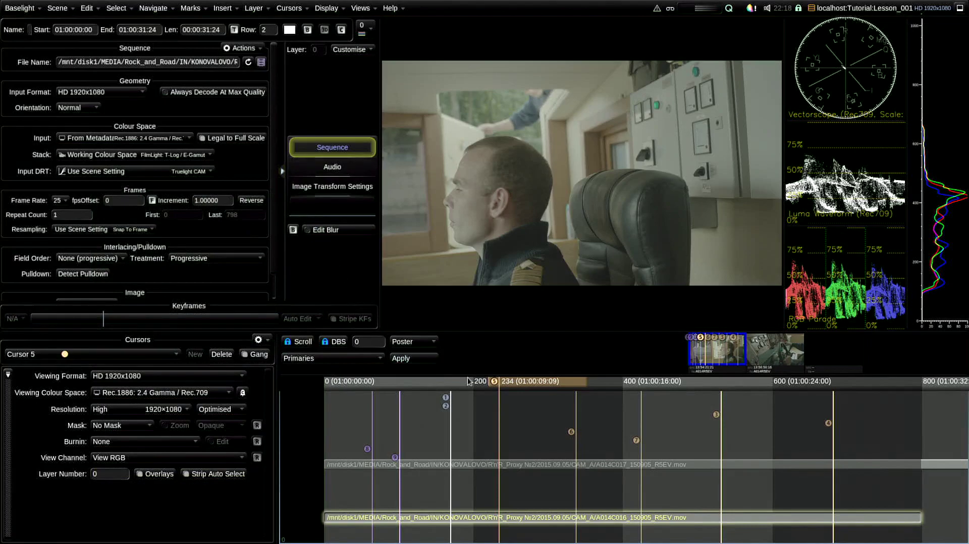